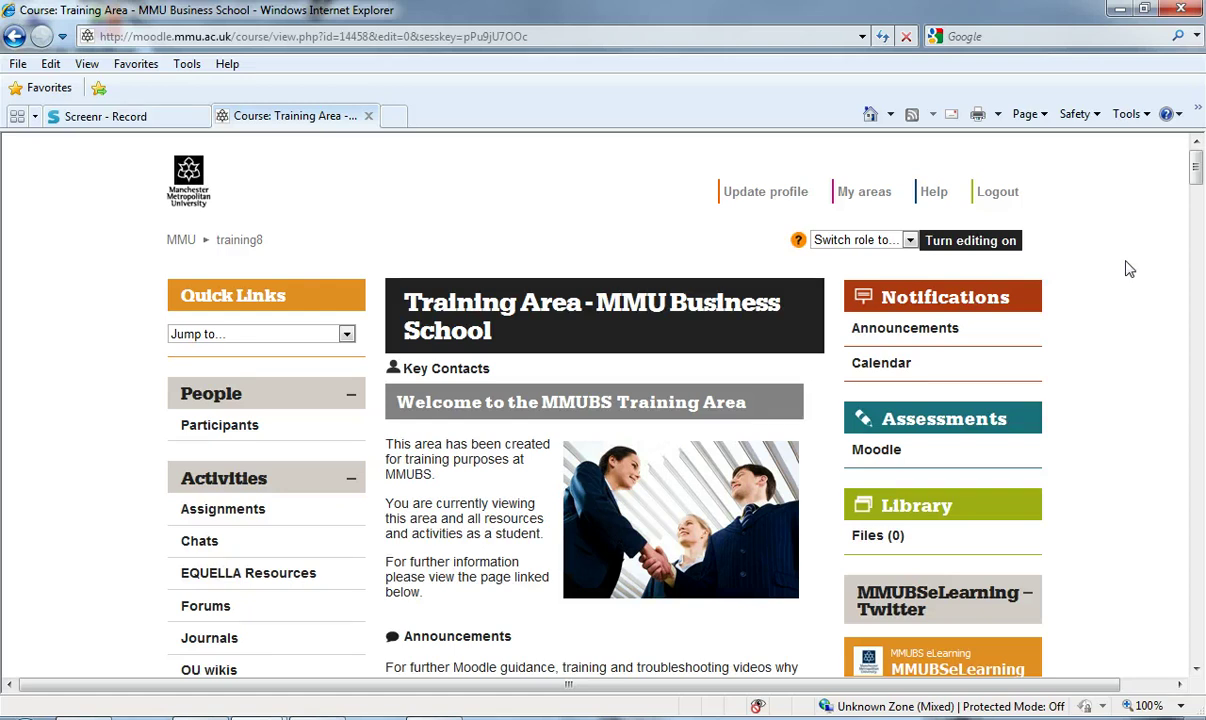
# - Minimise the browser and open the Demo Directory folder on the desktop
pyautogui.moveTo(1197, 166); pyautogui.dragTo(1198, 191)
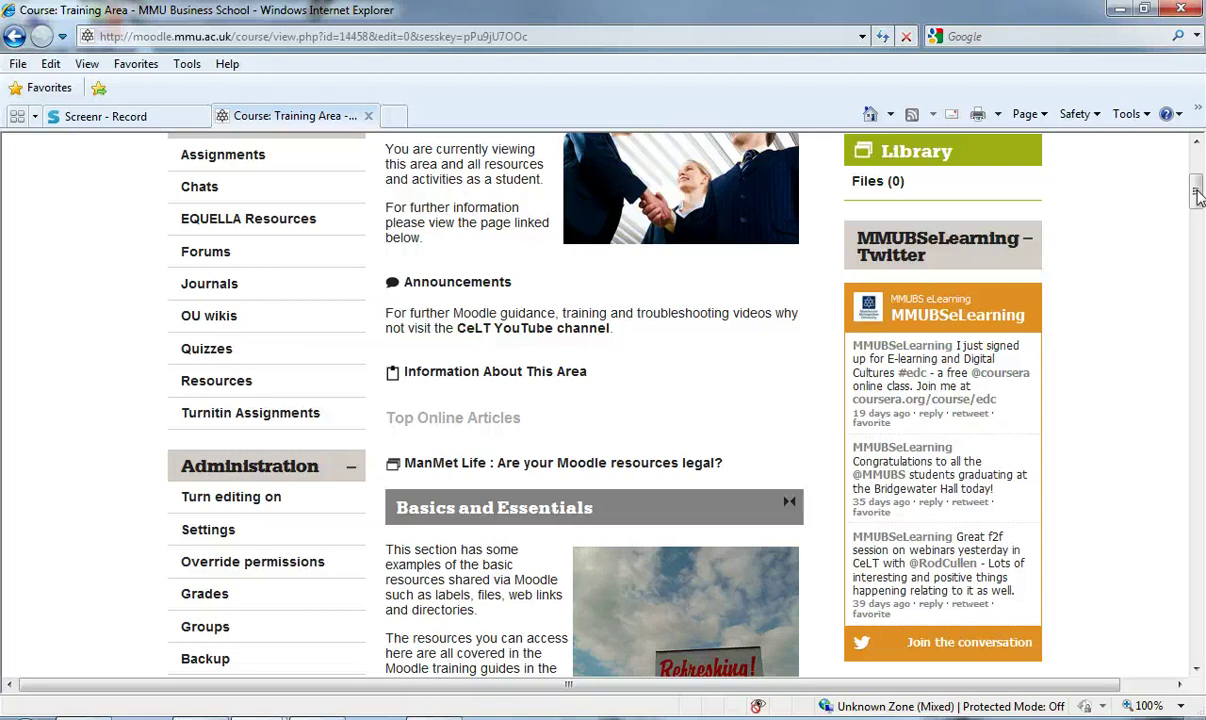
pyautogui.moveTo(1198, 197); pyautogui.dragTo(1198, 206)
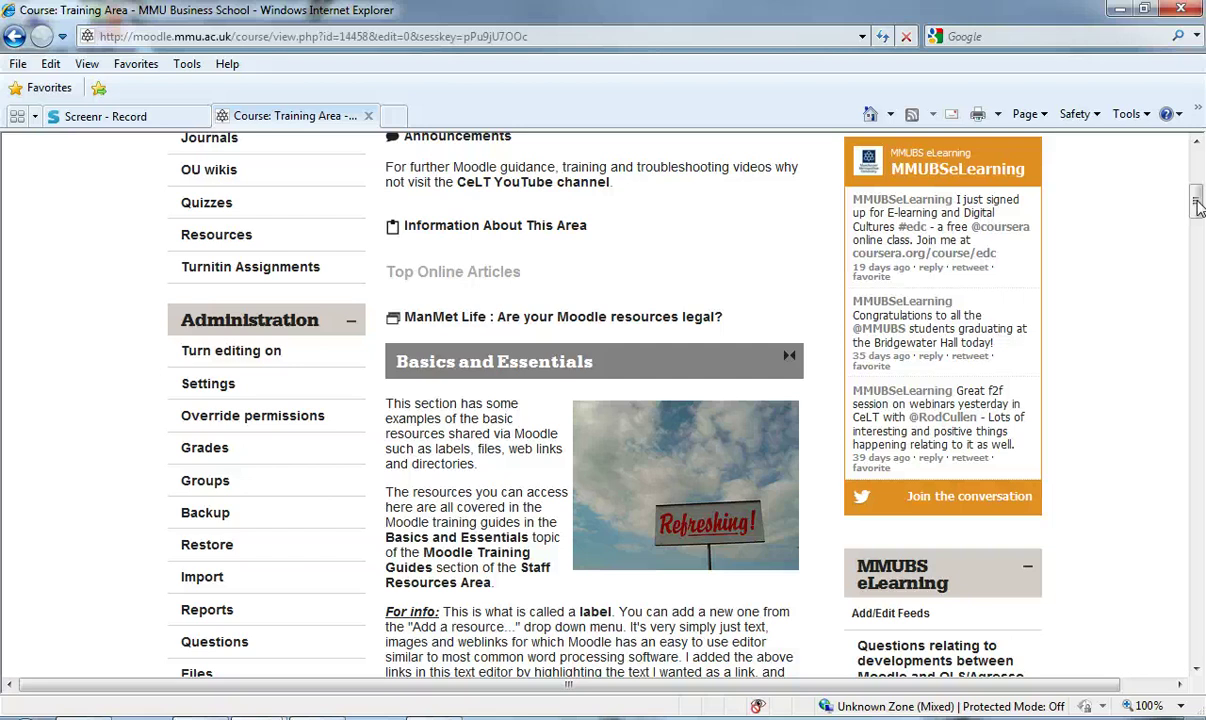
pyautogui.moveTo(1199, 205); pyautogui.dragTo(1197, 170)
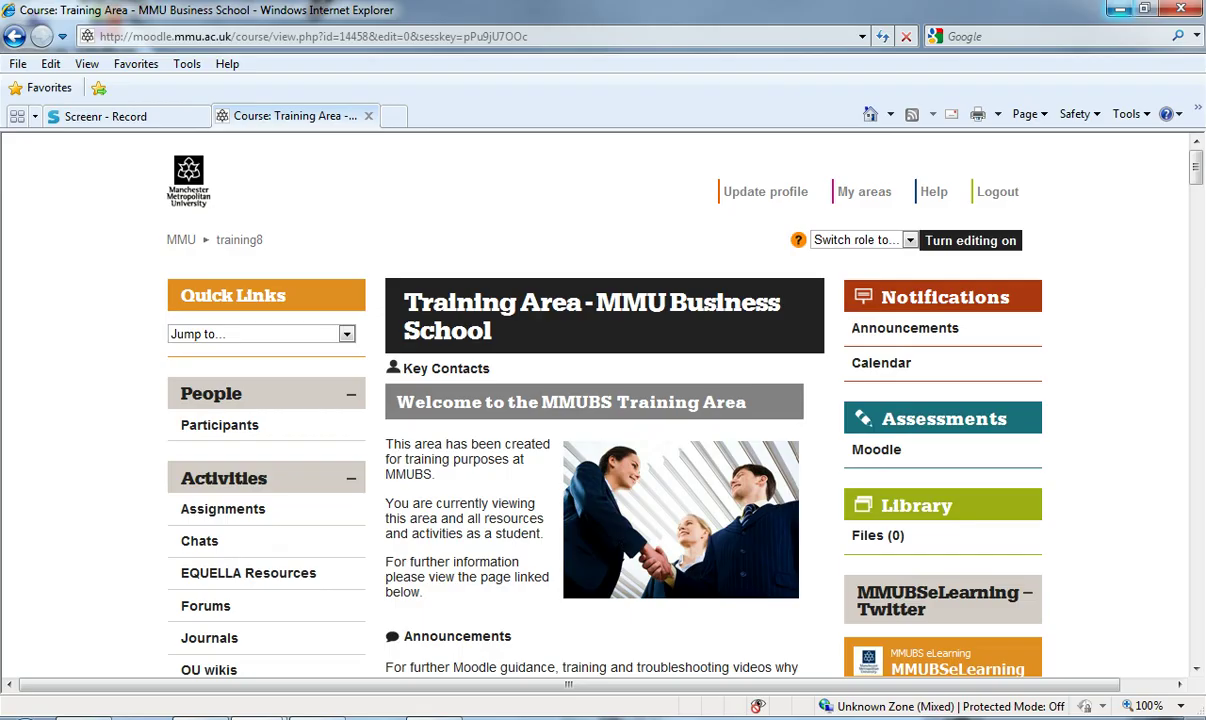
pyautogui.click(1120, 9)
pyautogui.click(598, 120)
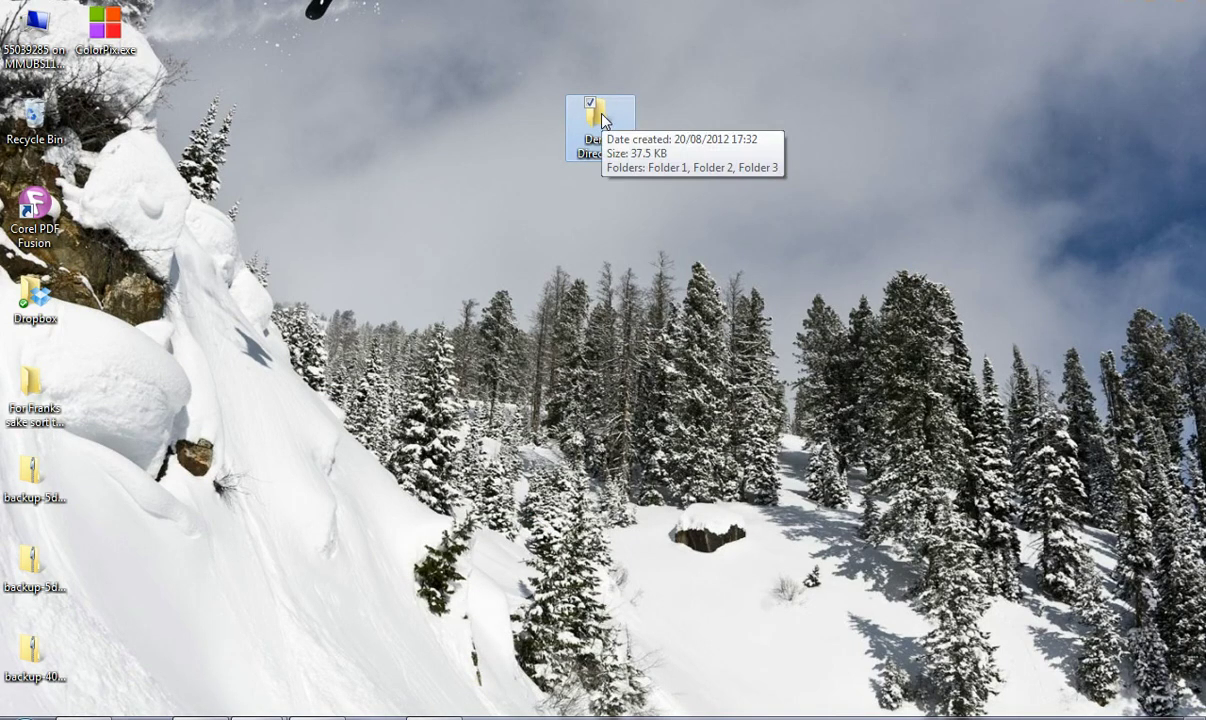
pyautogui.doubleClick(602, 121)
# - Check the contents of Folder 1, Folder 2 and Folder 3, then close the window
pyautogui.doubleClick(616, 202)
pyautogui.hotkey('alt', 'Left')
pyautogui.click(624, 226)
pyautogui.doubleClick(624, 226)
pyautogui.hotkey('alt', 'Left')
pyautogui.click(624, 245)
pyautogui.doubleClick(624, 245)
pyautogui.click(418, 96)
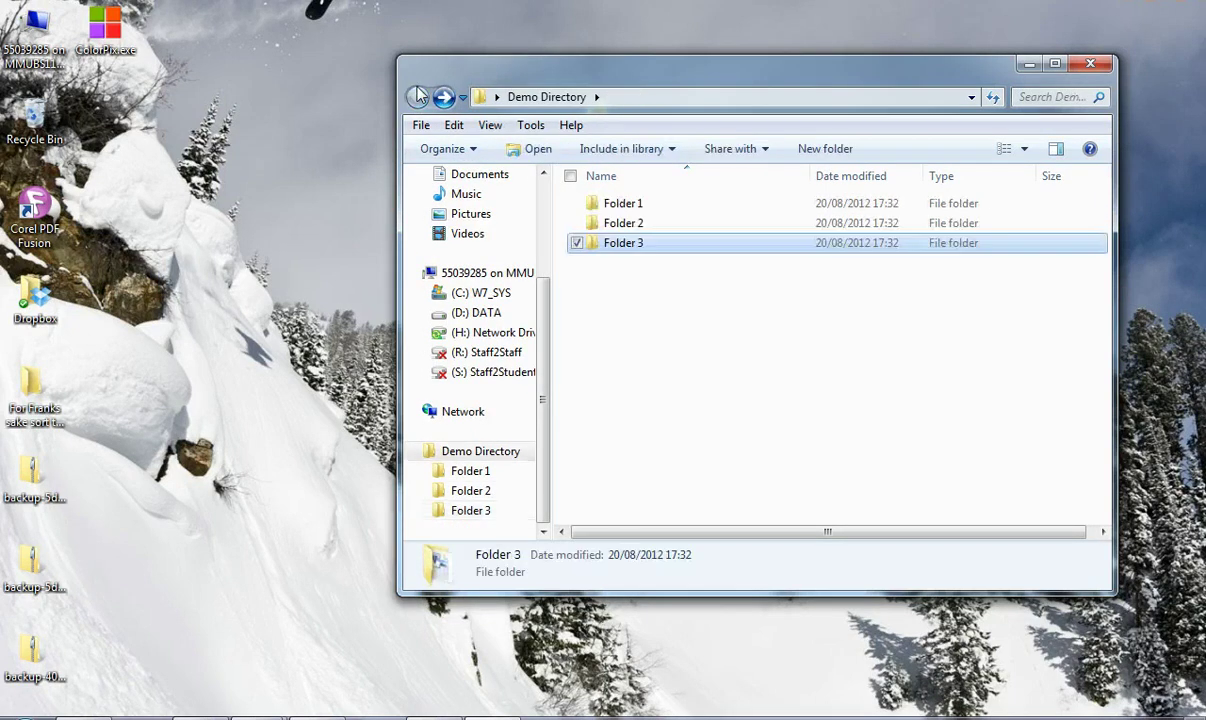
pyautogui.click(1031, 63)
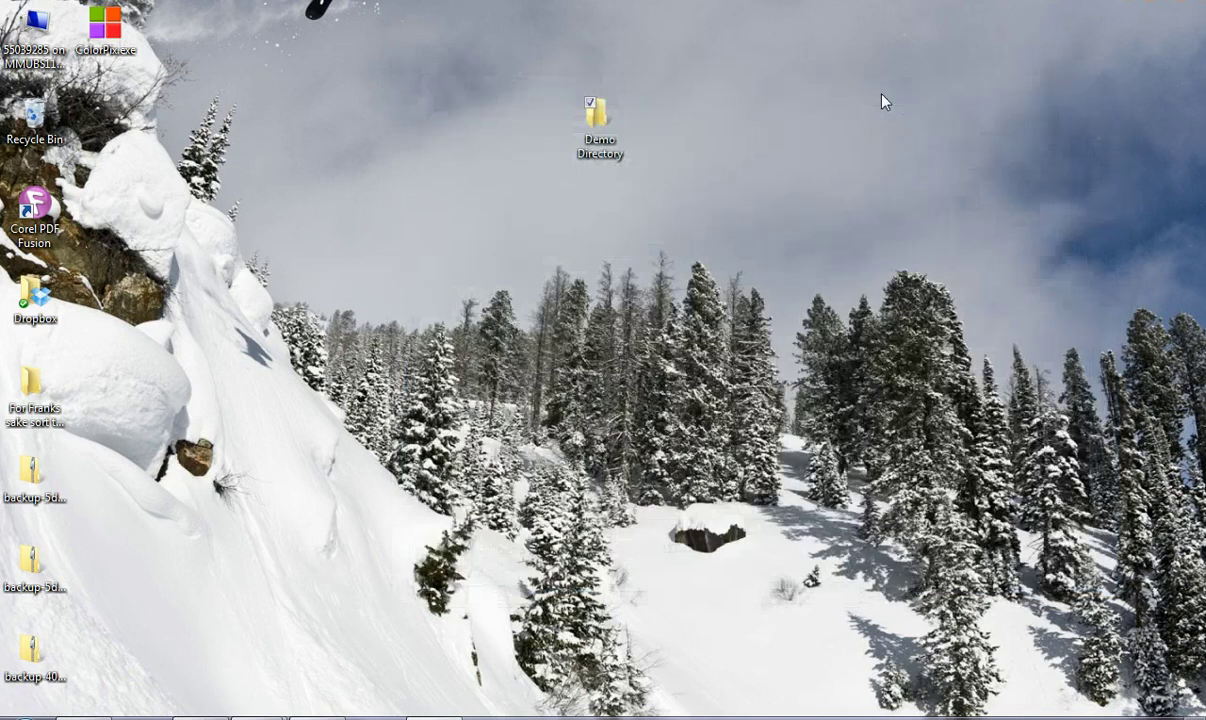
# - Compress Demo Directory into Demo Directory.zip and place it beside the original folder
pyautogui.rightClick(607, 110)
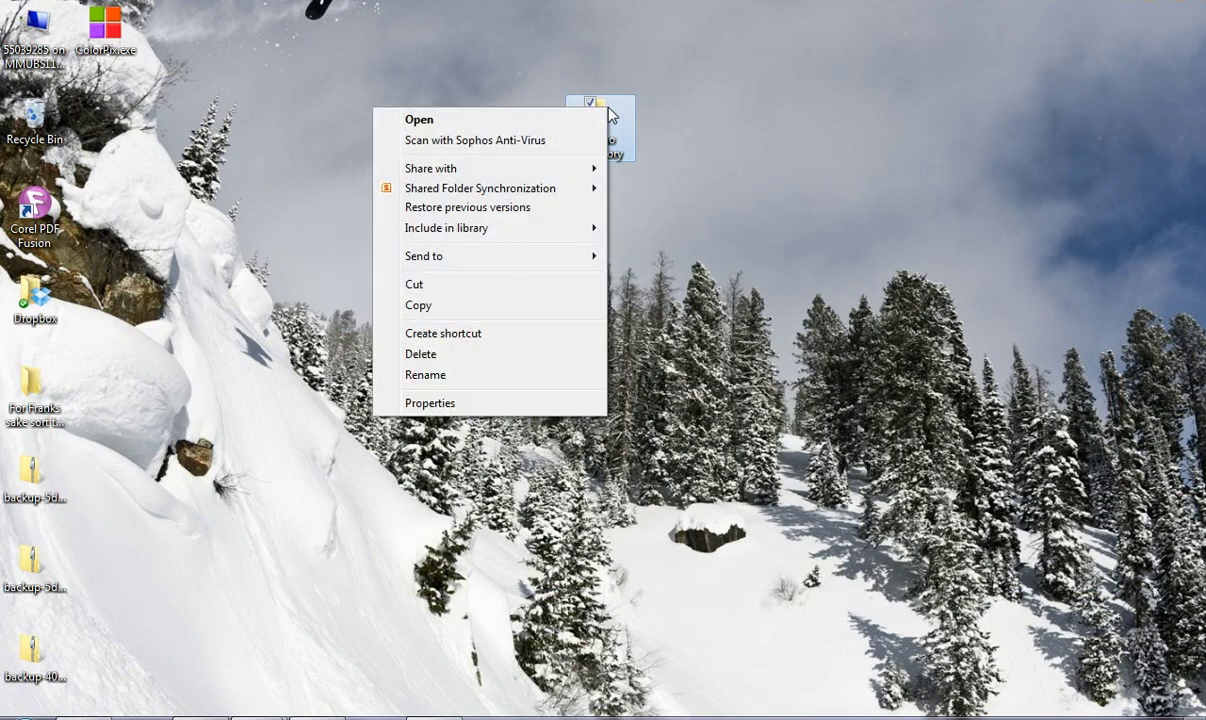
pyautogui.moveTo(548, 265)
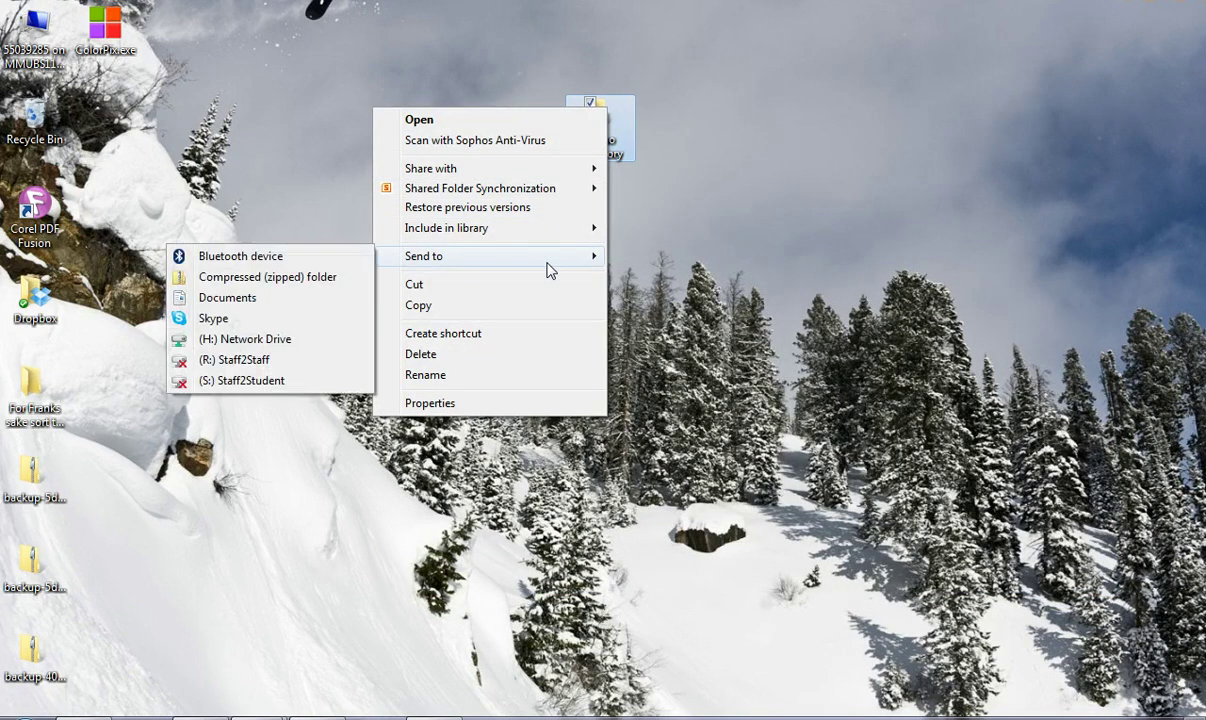
pyautogui.click(268, 277)
pyautogui.moveTo(100, 118); pyautogui.dragTo(721, 118)
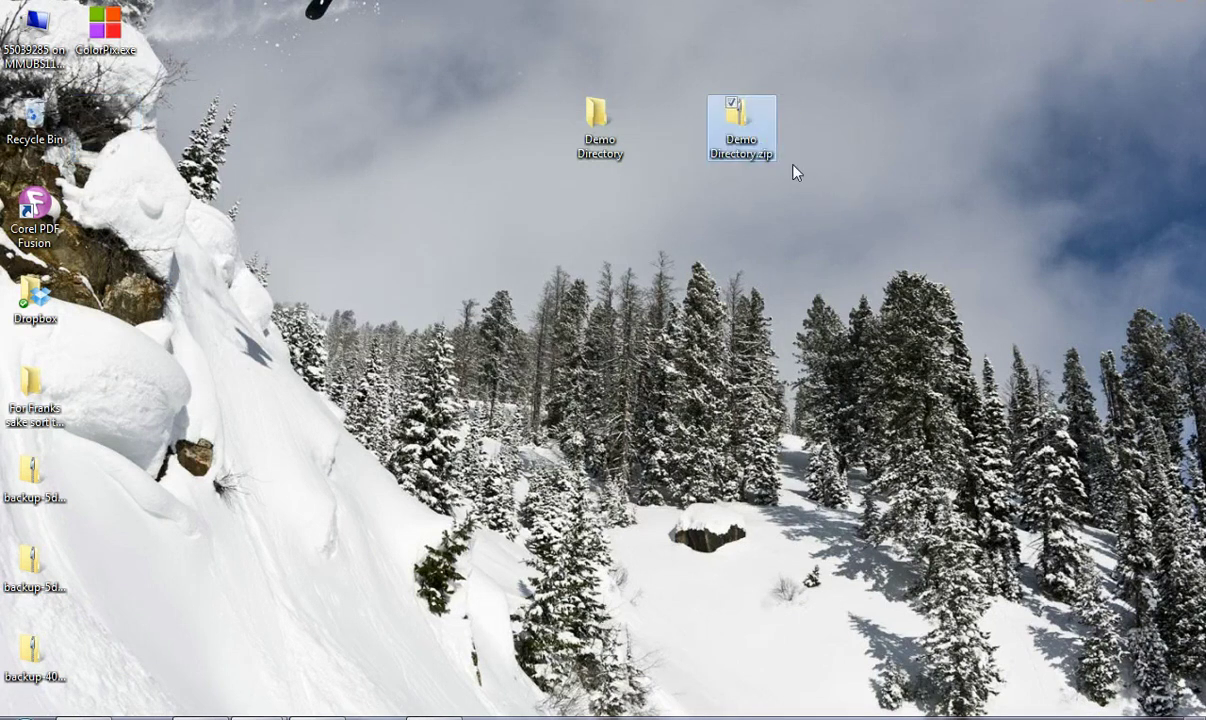
pyautogui.click(810, 188)
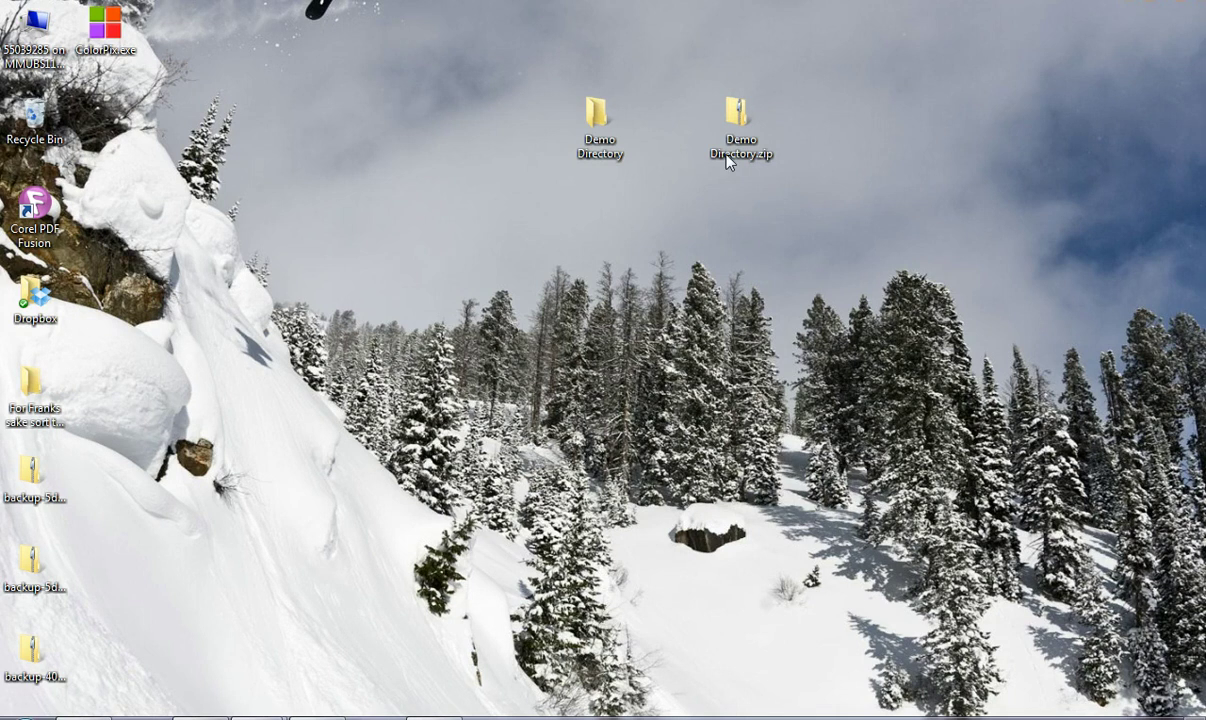
pyautogui.moveTo(591, 115)
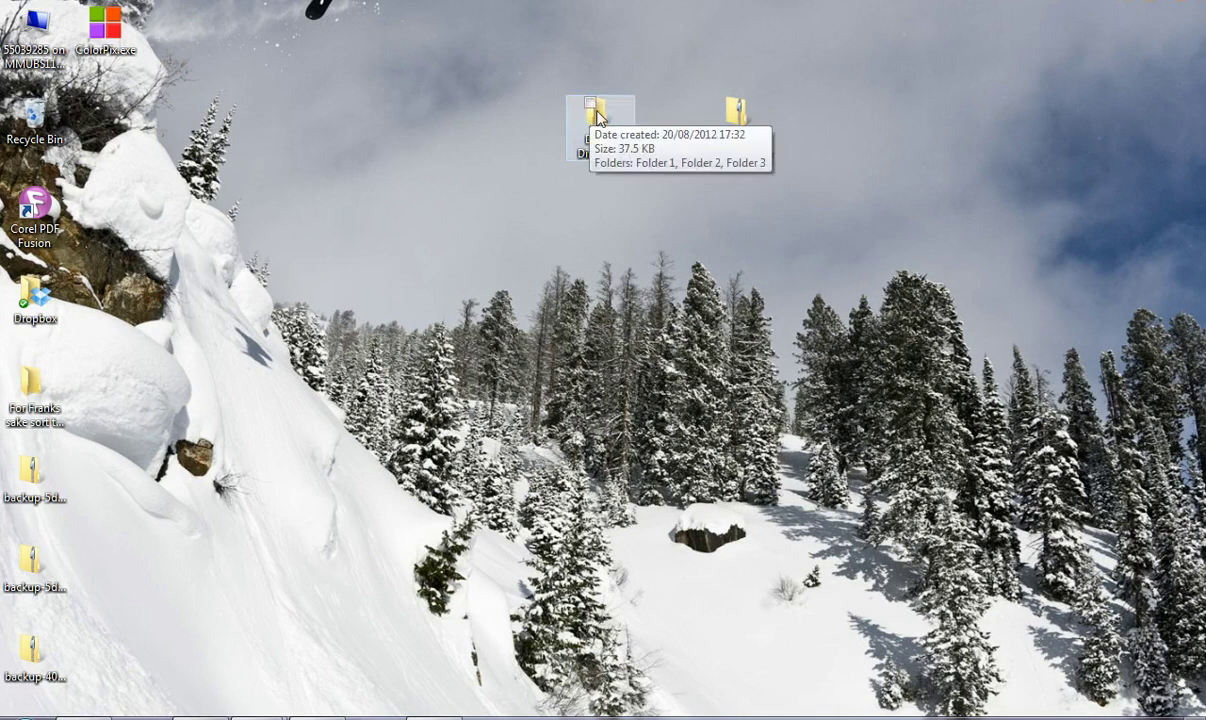
pyautogui.click(752, 125)
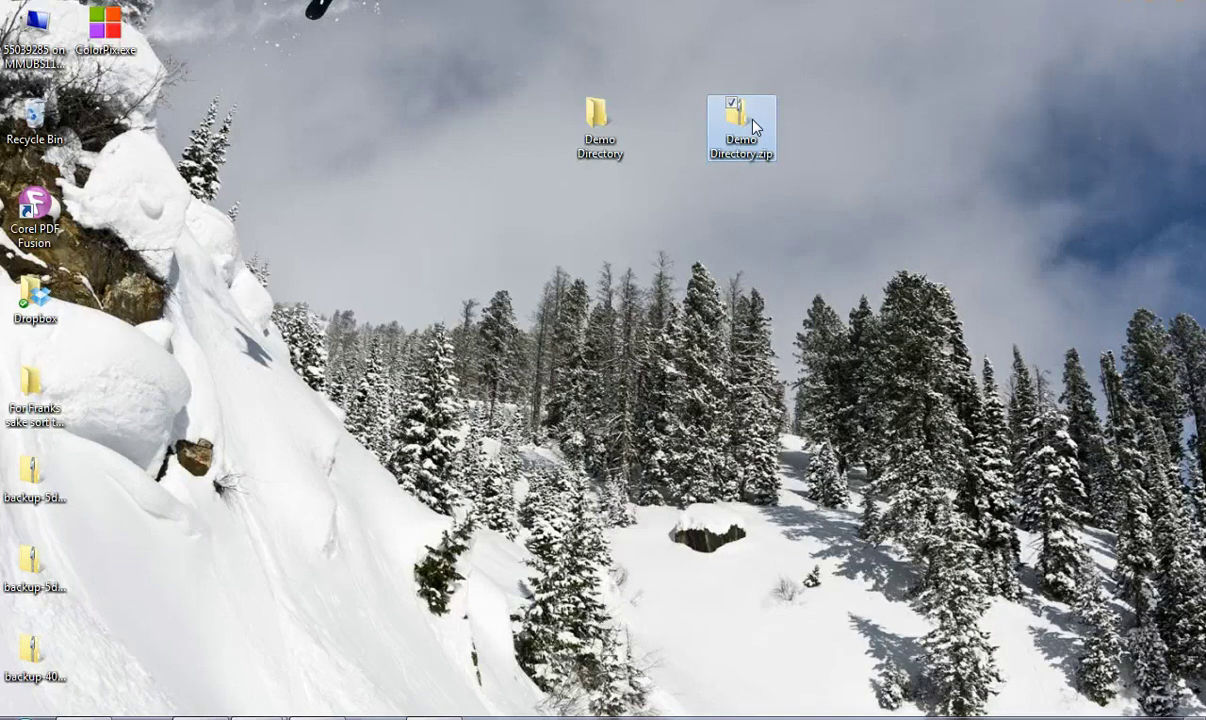
pyautogui.click(843, 177)
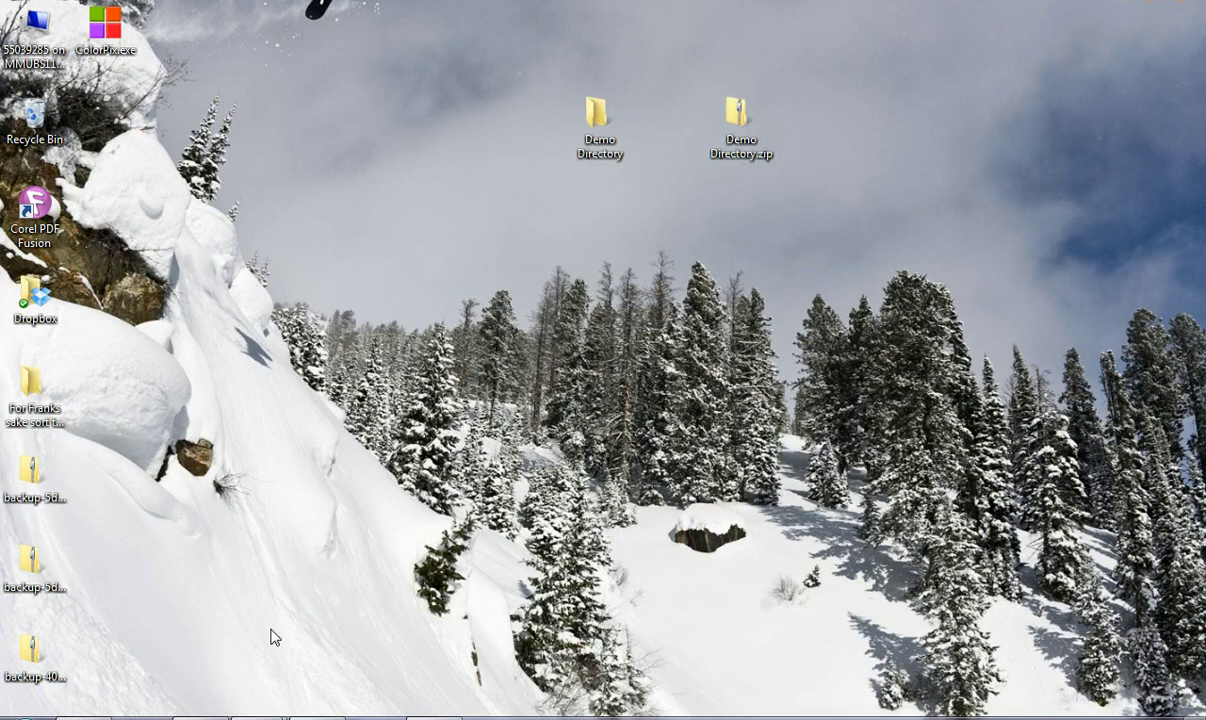
# - Go to the Training Area course and open its Files area
pyautogui.moveTo(258, 716)
pyautogui.click(327, 620)
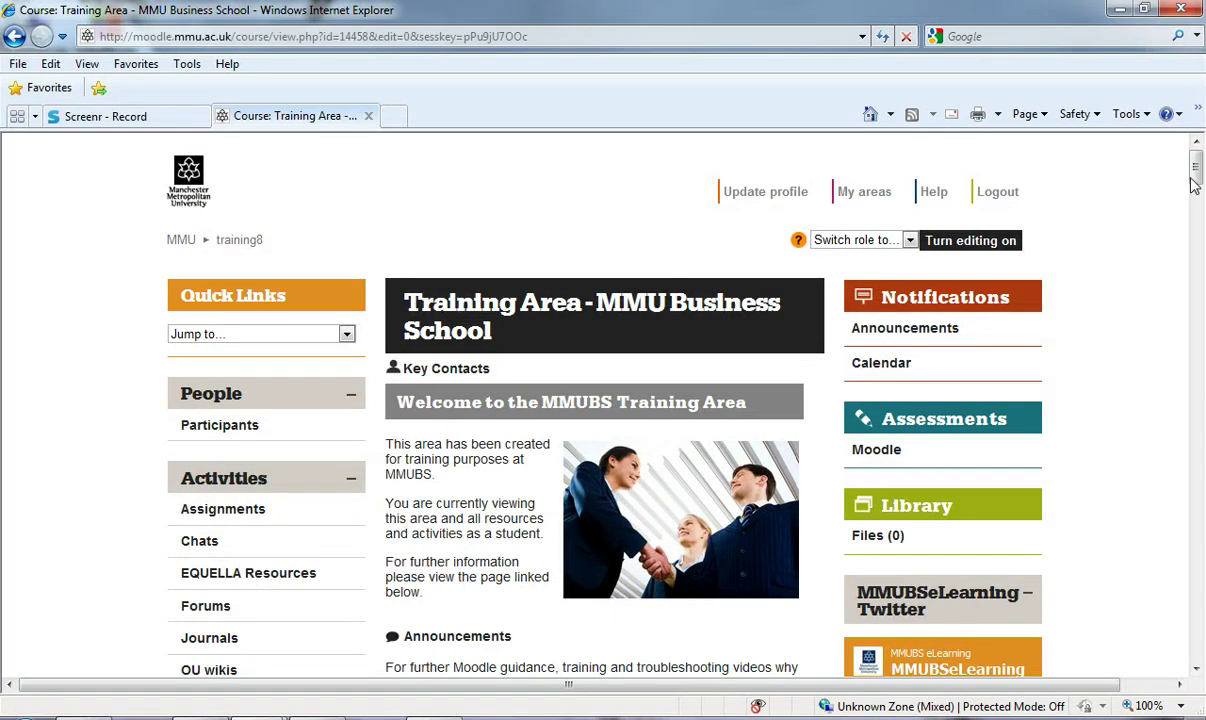
pyautogui.scroll(-3, 1127, 165)
pyautogui.scroll(-4, 1197, 195)
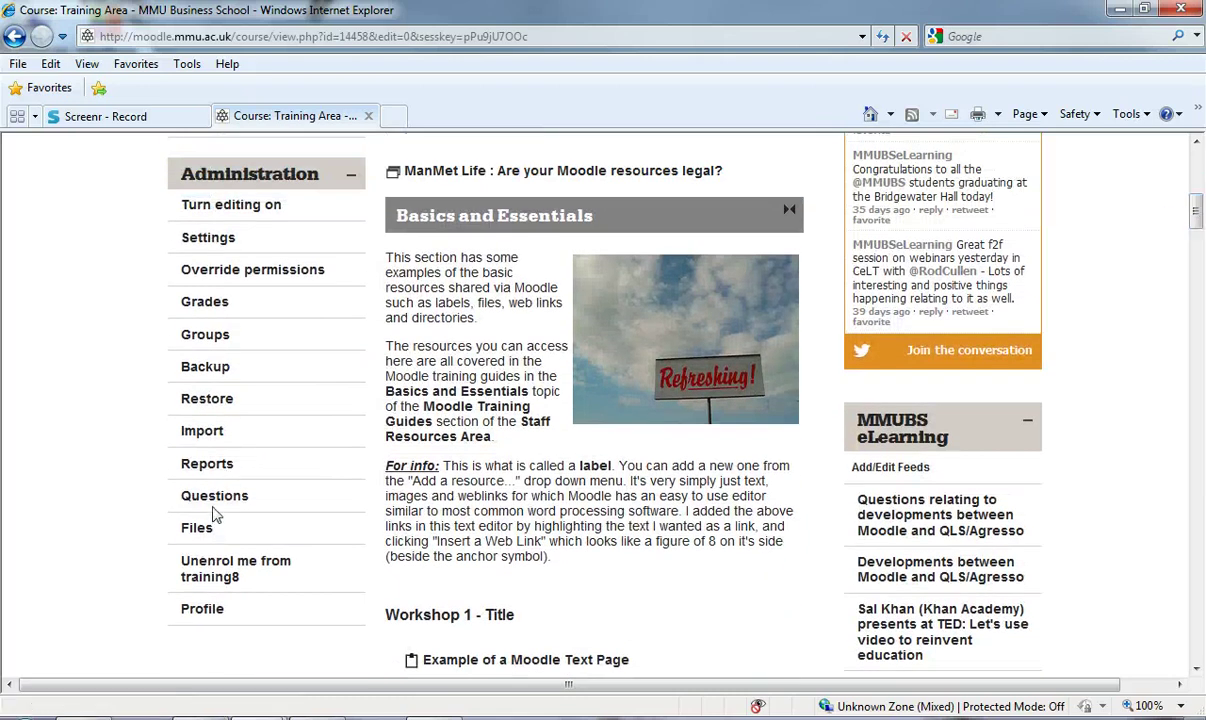
pyautogui.click(197, 532)
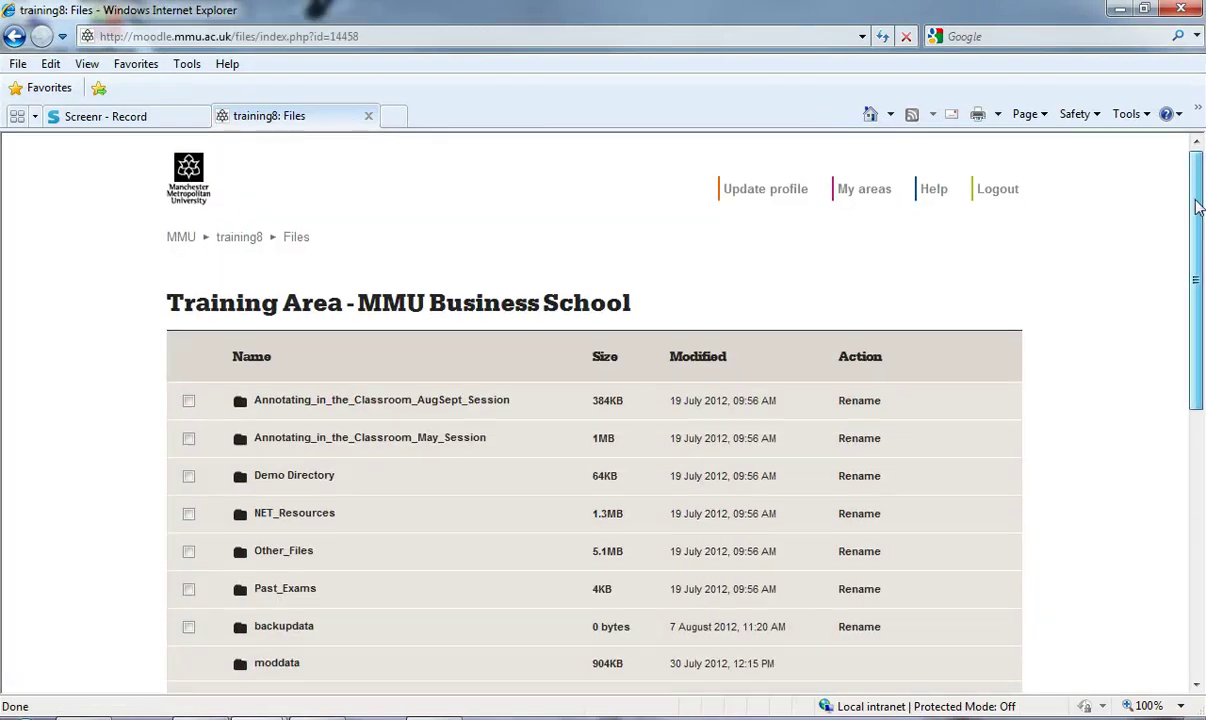
pyautogui.moveTo(1197, 205); pyautogui.dragTo(1197, 373)
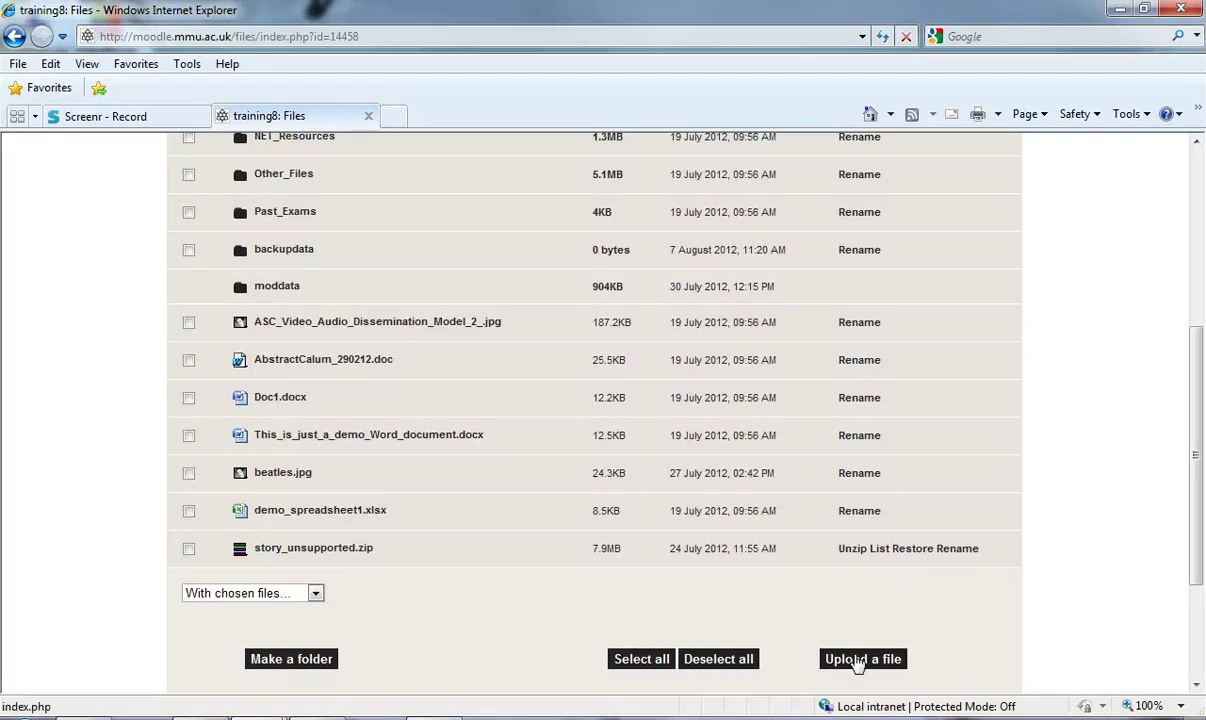
# - Upload Demo Directory.zip from the desktop to the course files
pyautogui.click(857, 660)
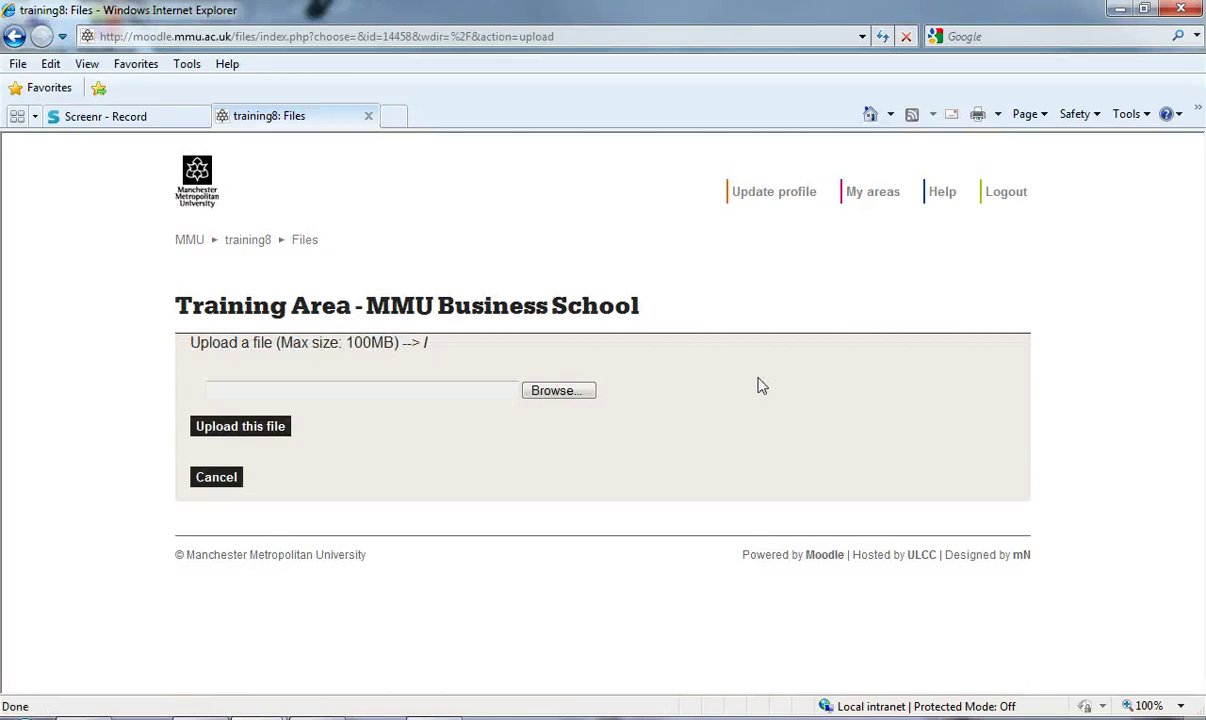
pyautogui.click(558, 389)
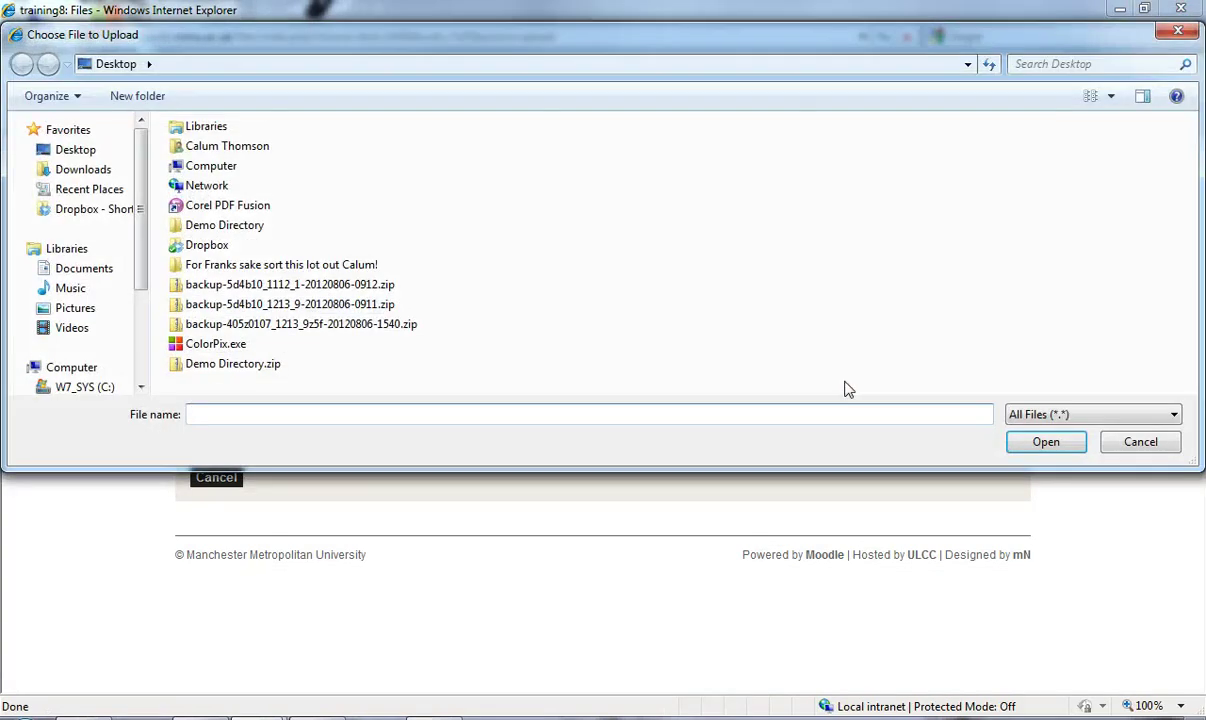
pyautogui.click(200, 362)
pyautogui.click(1045, 441)
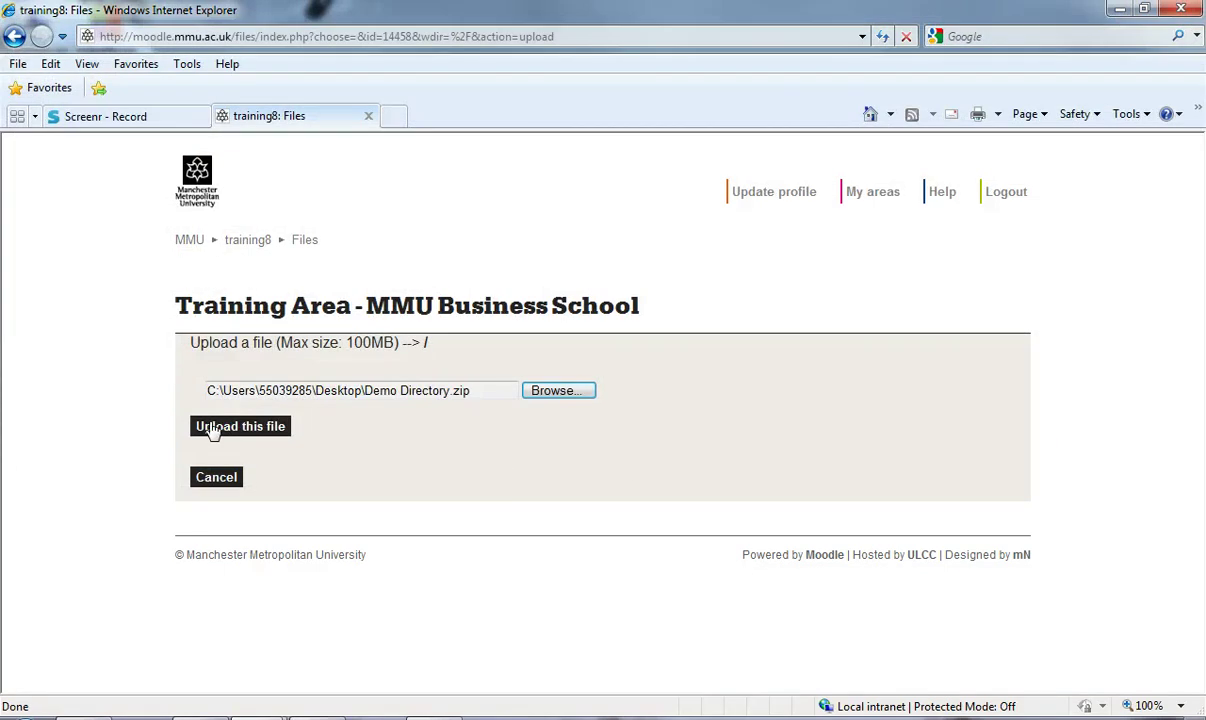
pyautogui.click(212, 430)
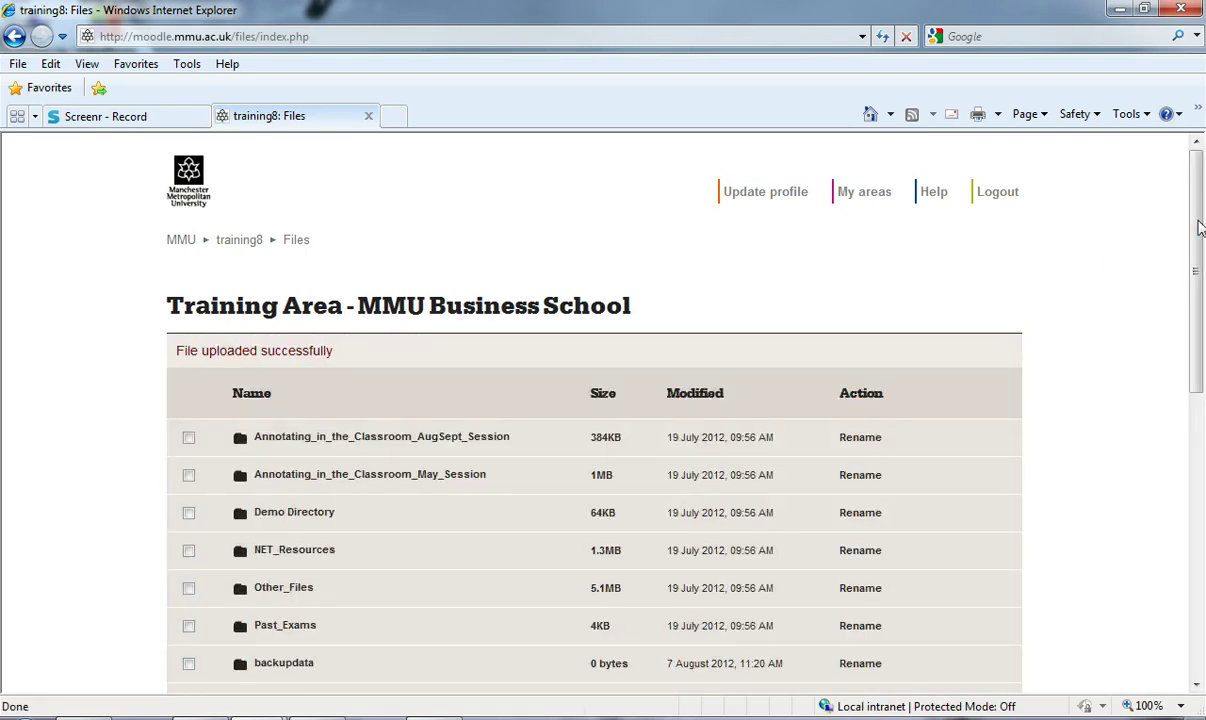
# - Unzip Demo_Directory.zip in the course files and confirm
pyautogui.moveTo(1197, 222); pyautogui.dragTo(1200, 376)
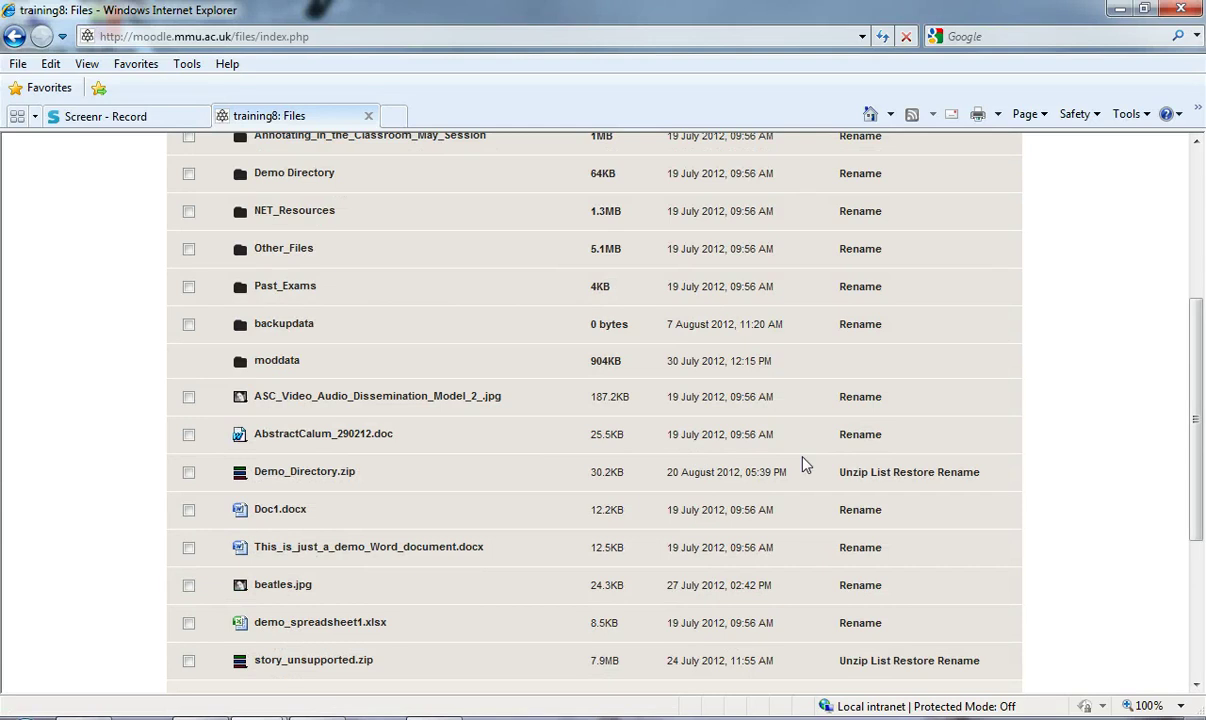
pyautogui.click(848, 476)
pyautogui.click(197, 497)
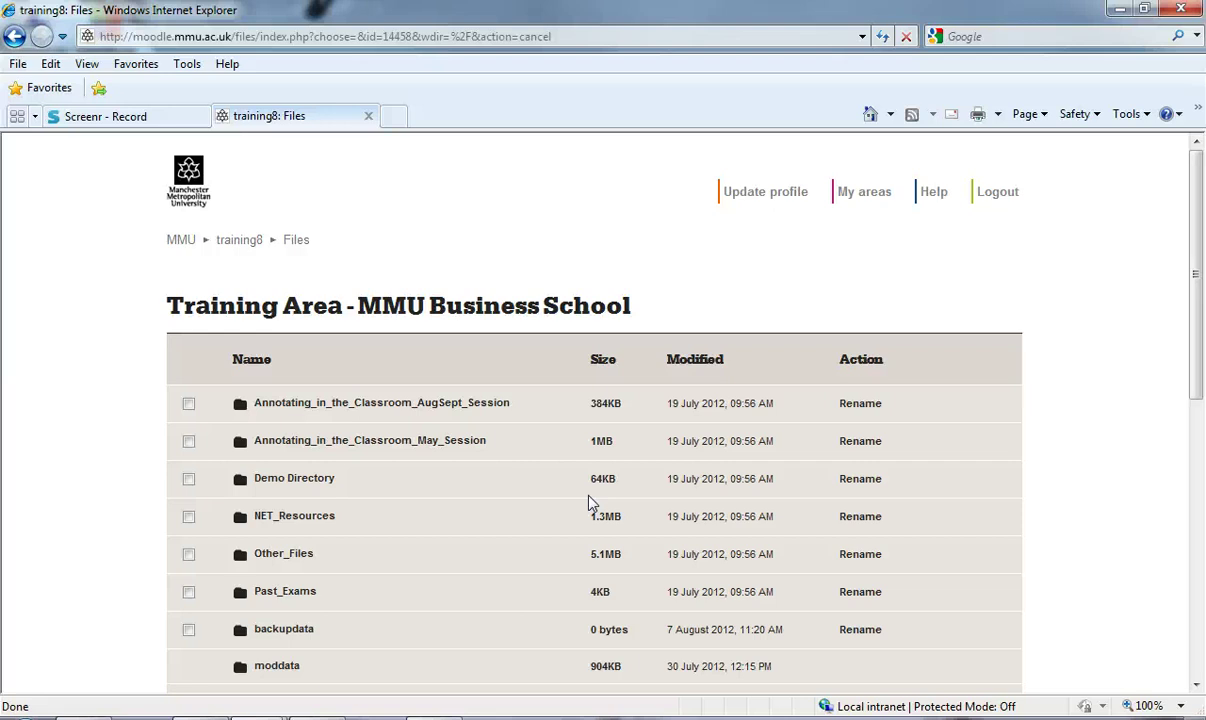
pyautogui.moveTo(1204, 285); pyautogui.dragTo(1176, 326)
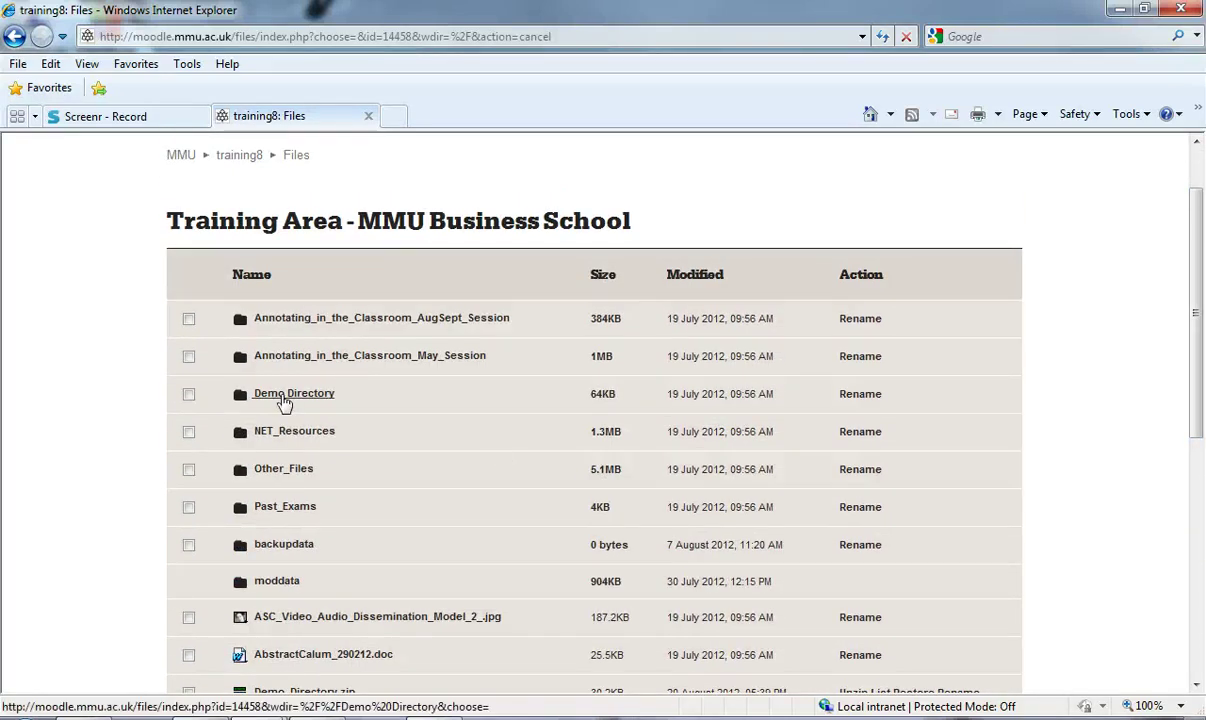
# - Browse Folder 1, Folder 2 and Folder 3 inside the extracted Demo Directory
pyautogui.click(284, 396)
pyautogui.click(314, 441)
pyautogui.click(18, 40)
pyautogui.click(301, 474)
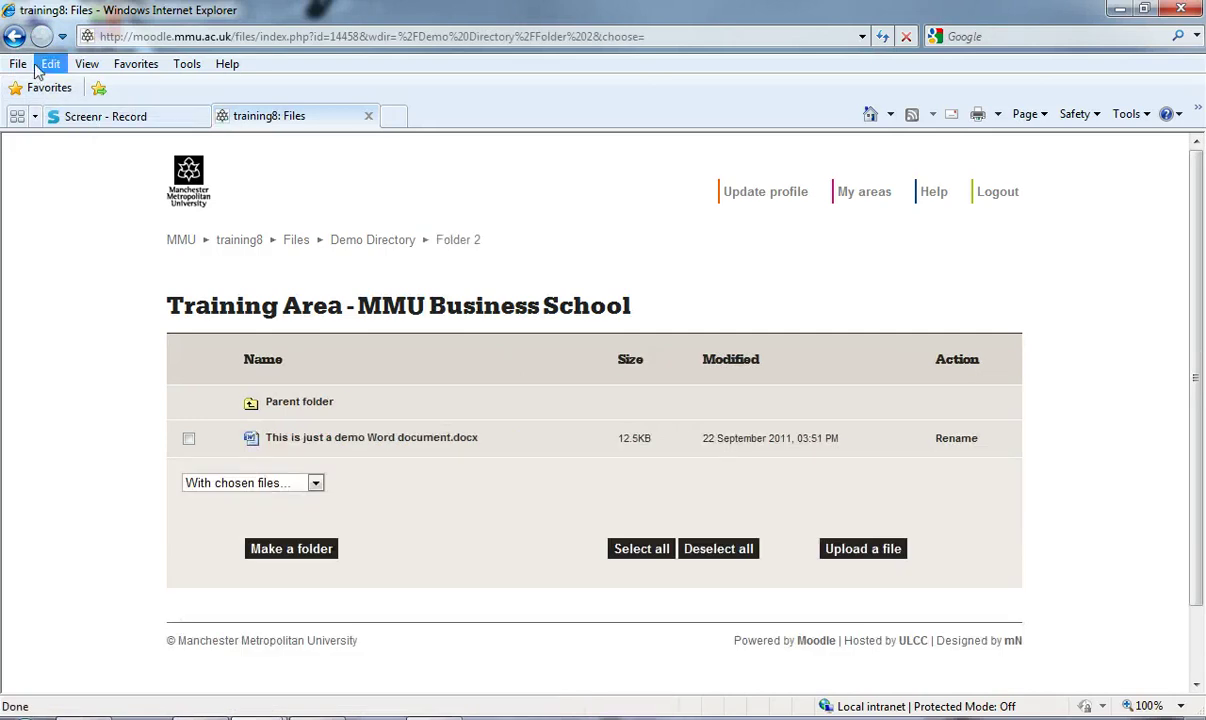
pyautogui.click(14, 36)
pyautogui.click(290, 513)
pyautogui.click(14, 36)
pyautogui.click(326, 407)
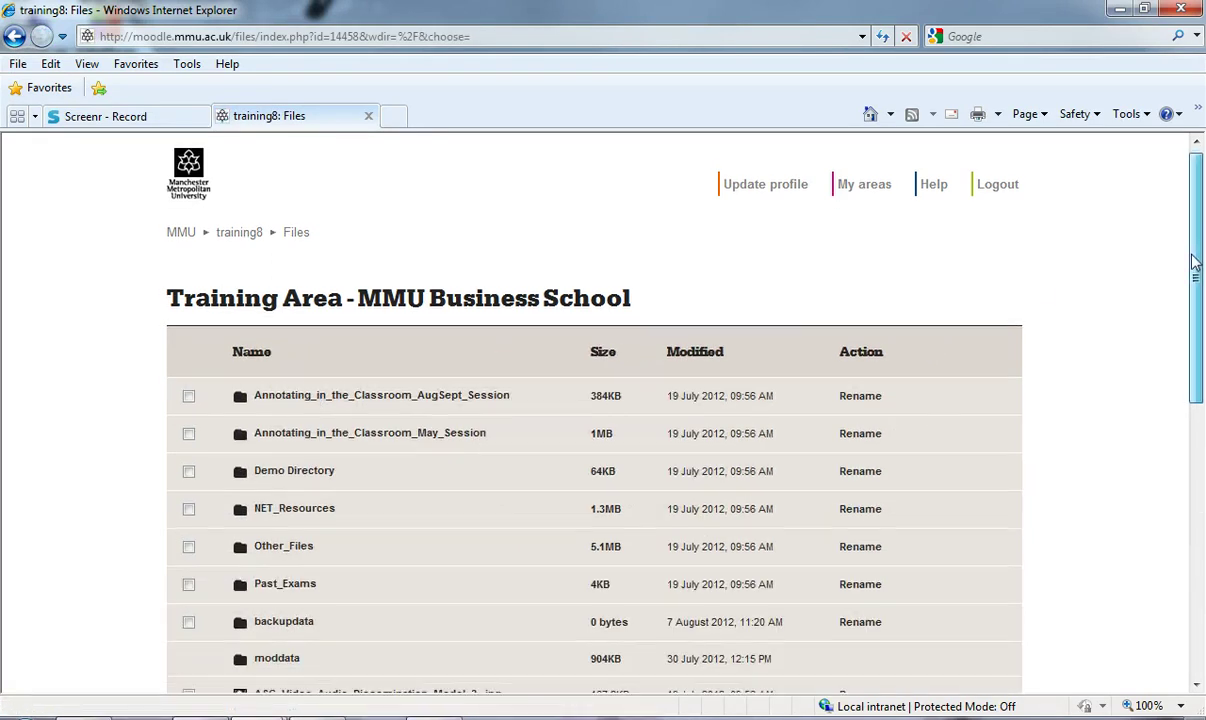
# - Return to the training8 course page via the breadcrumb
pyautogui.moveTo(1195, 258); pyautogui.dragTo(1198, 328)
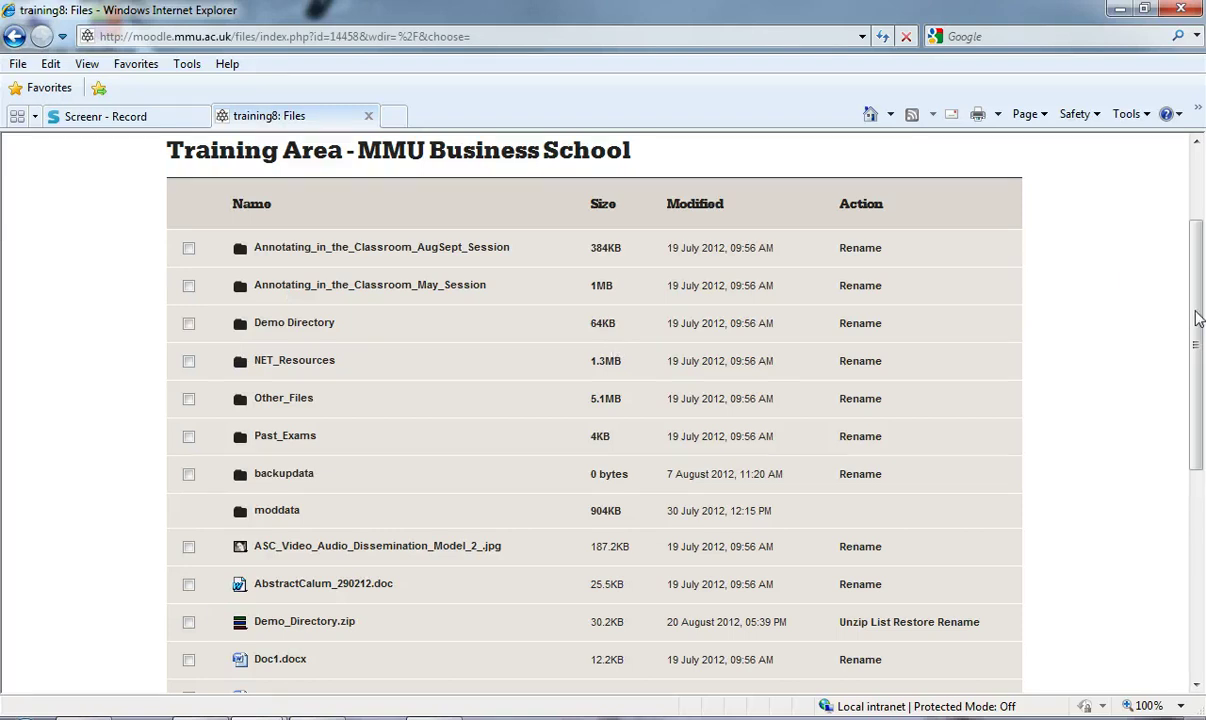
pyautogui.moveTo(1198, 318); pyautogui.dragTo(1197, 236)
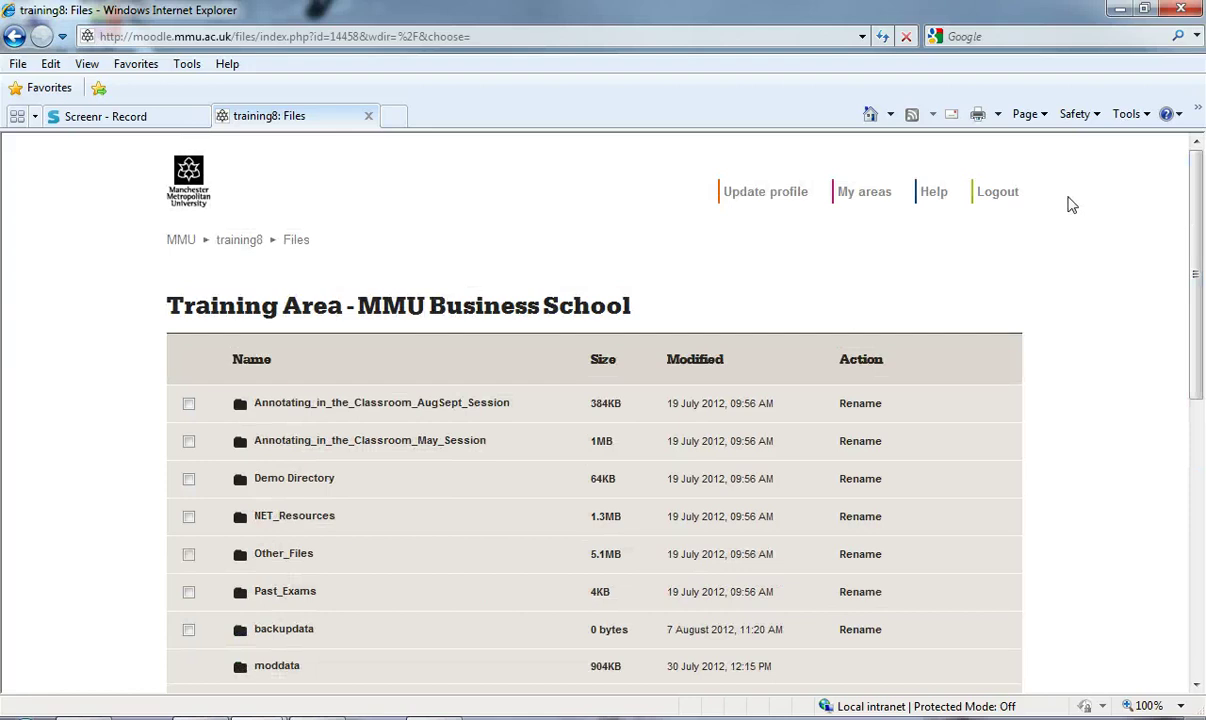
pyautogui.click(241, 241)
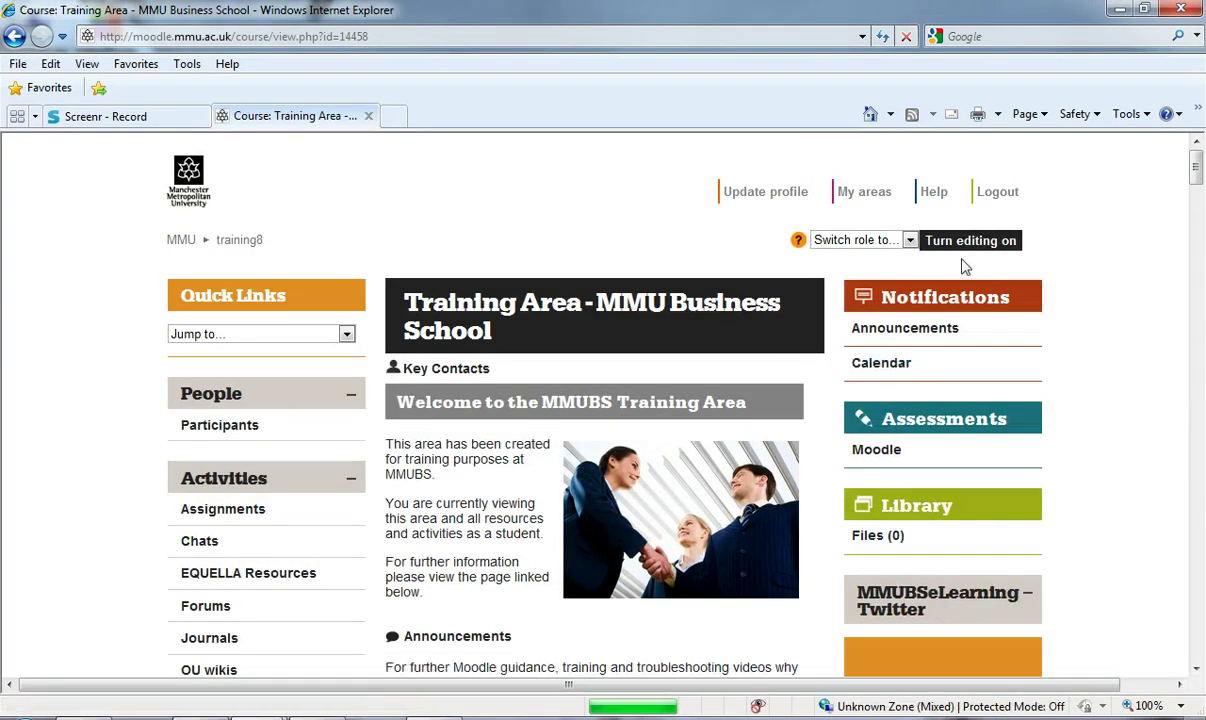
# - Turn editing on and start a Display a directory resource named Demo Directory
pyautogui.click(957, 246)
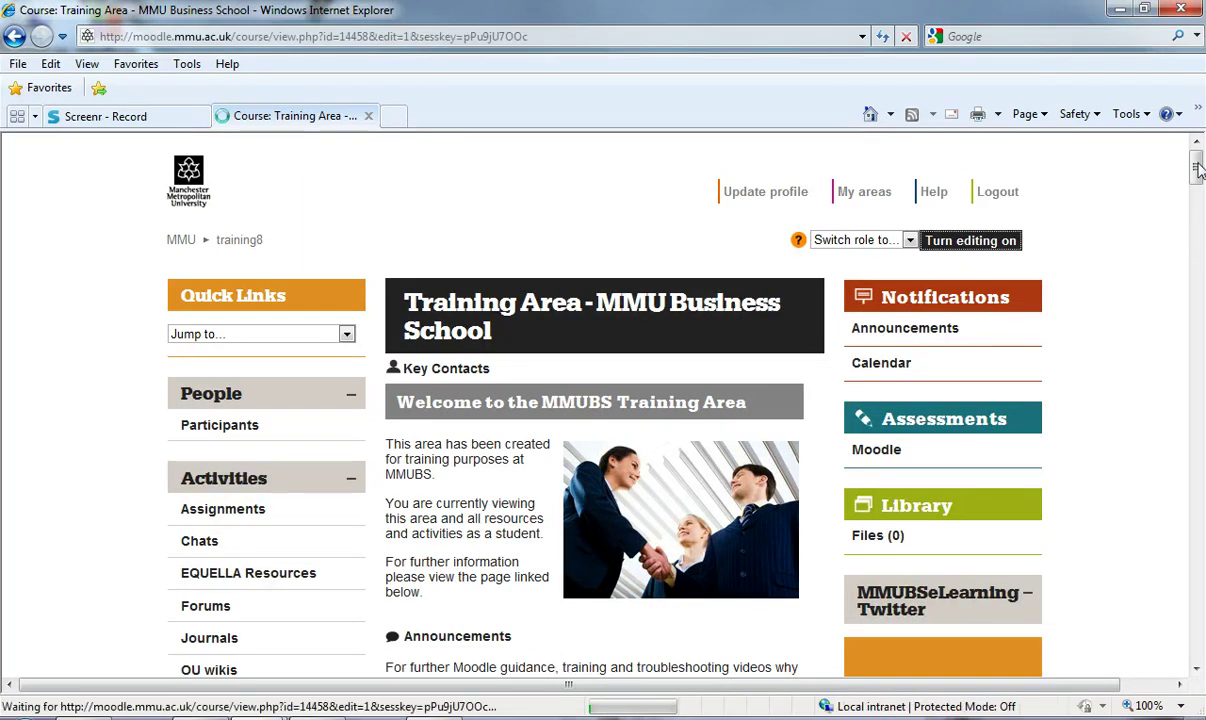
pyautogui.moveTo(1199, 170); pyautogui.dragTo(1199, 205)
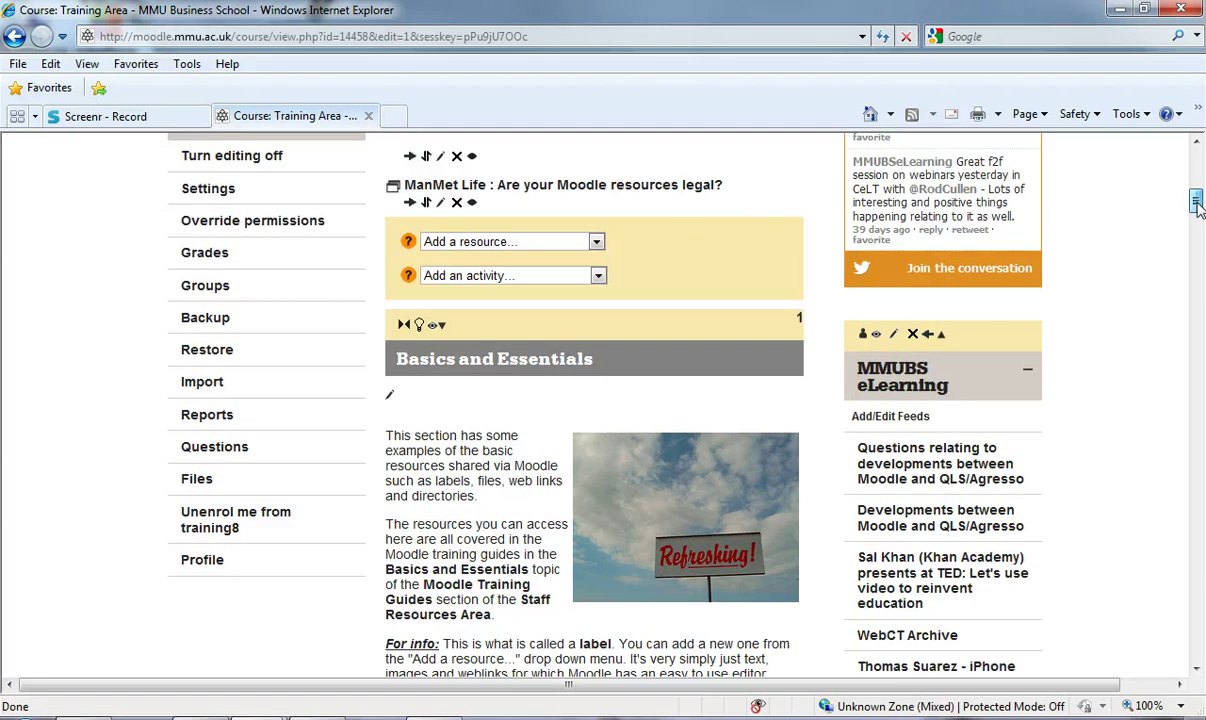
pyautogui.click(538, 242)
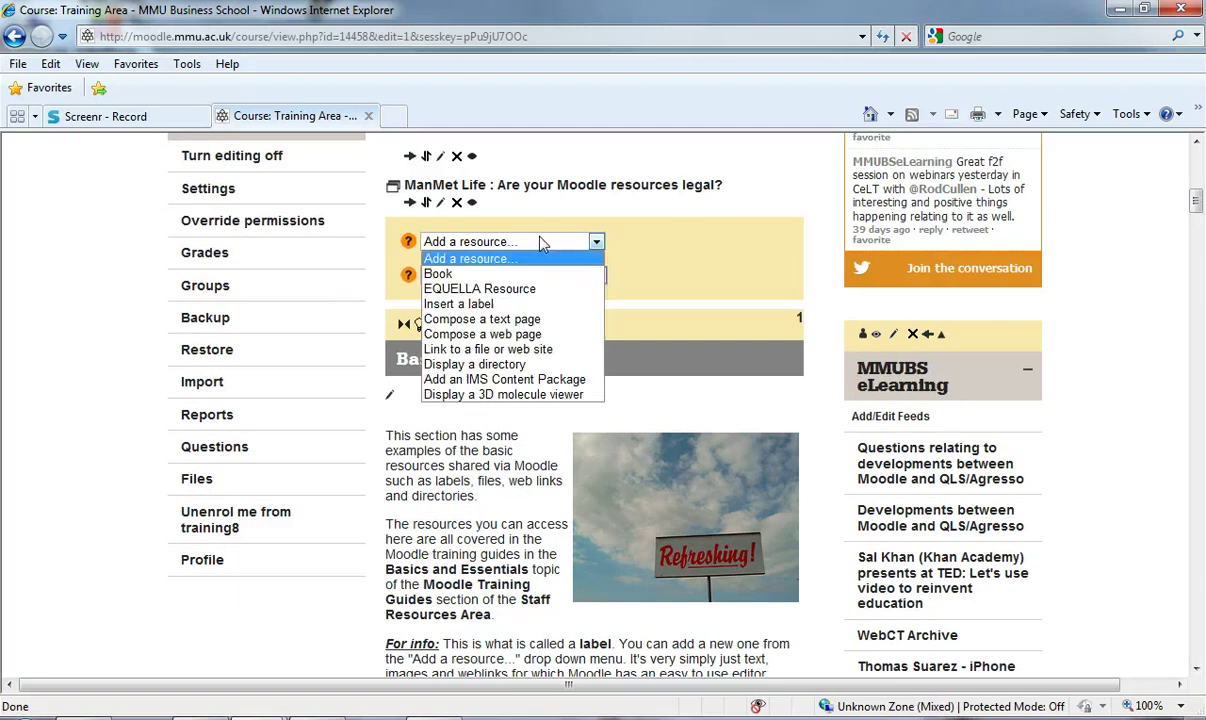
pyautogui.click(527, 366)
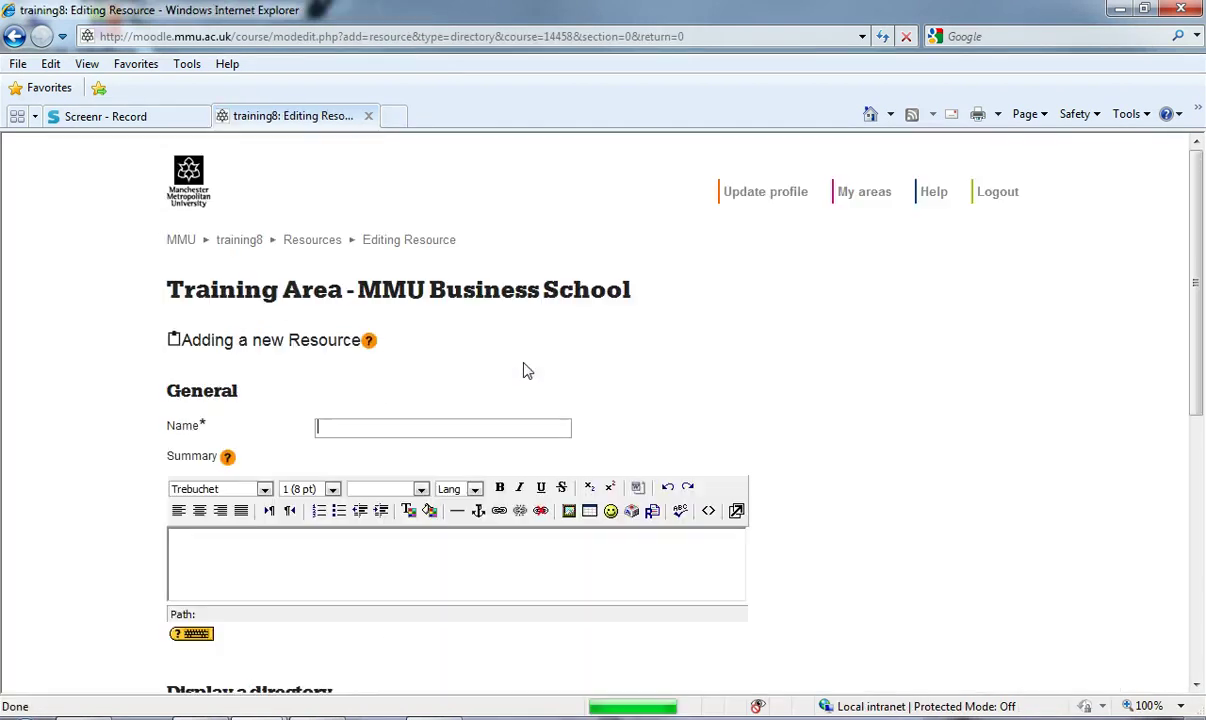
pyautogui.write('Demo')
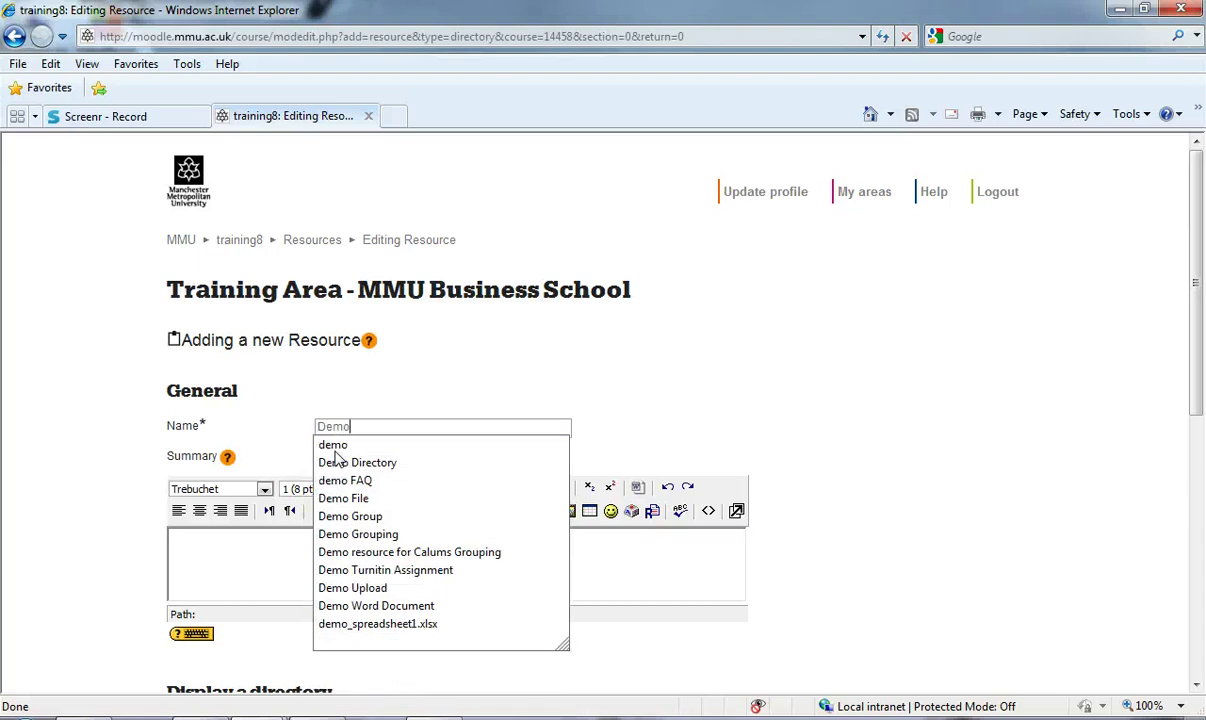
pyautogui.write(' Director')
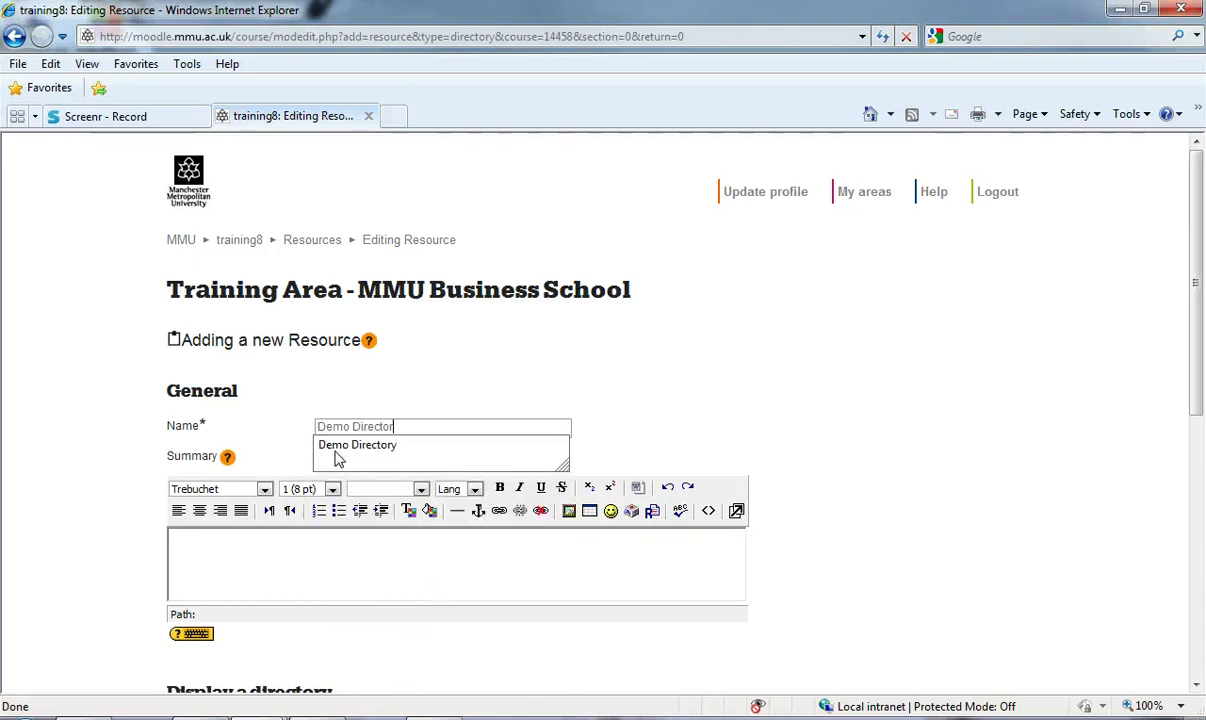
pyautogui.click(338, 446)
# - Choose Demo Directory as the displayed directory and save back to the course
pyautogui.moveTo(1199, 200); pyautogui.dragTo(1200, 369)
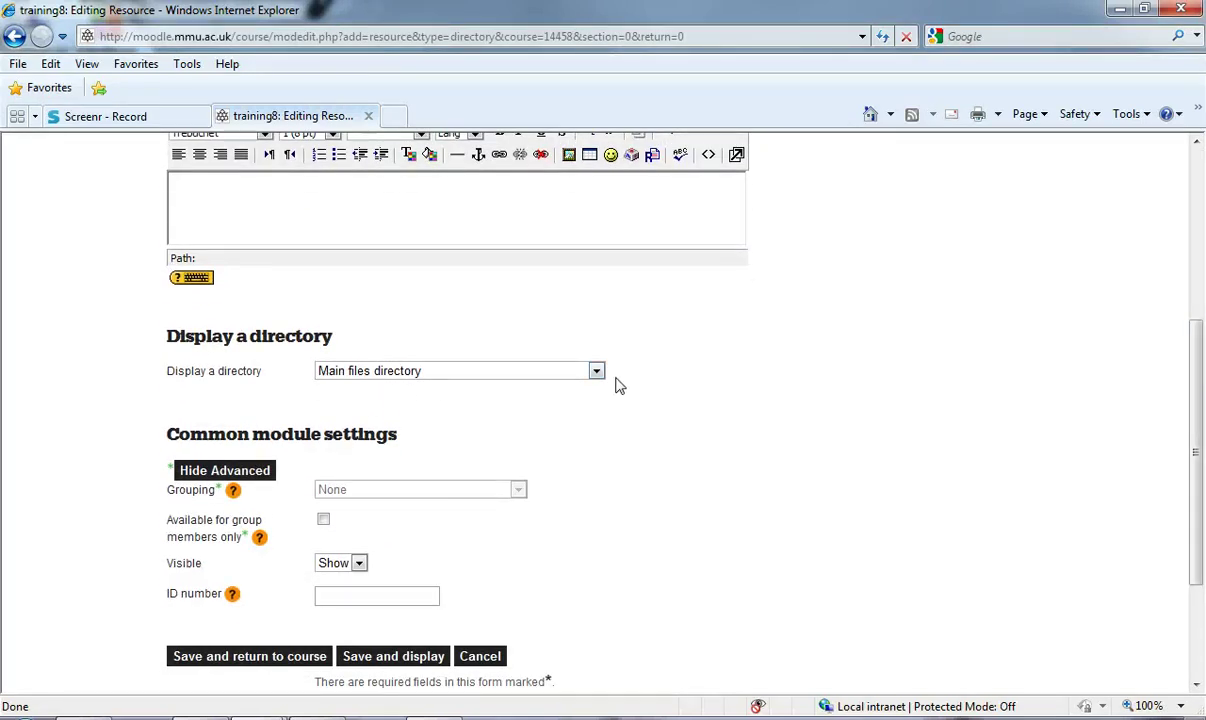
pyautogui.click(595, 372)
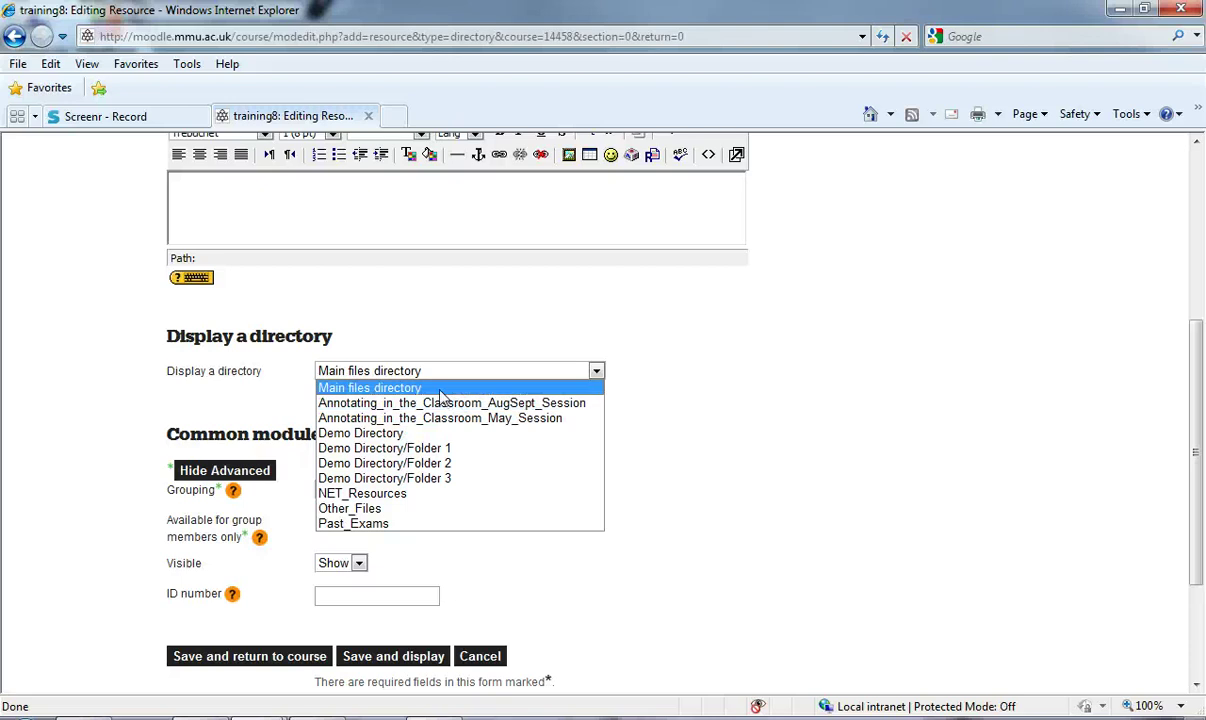
pyautogui.click(411, 434)
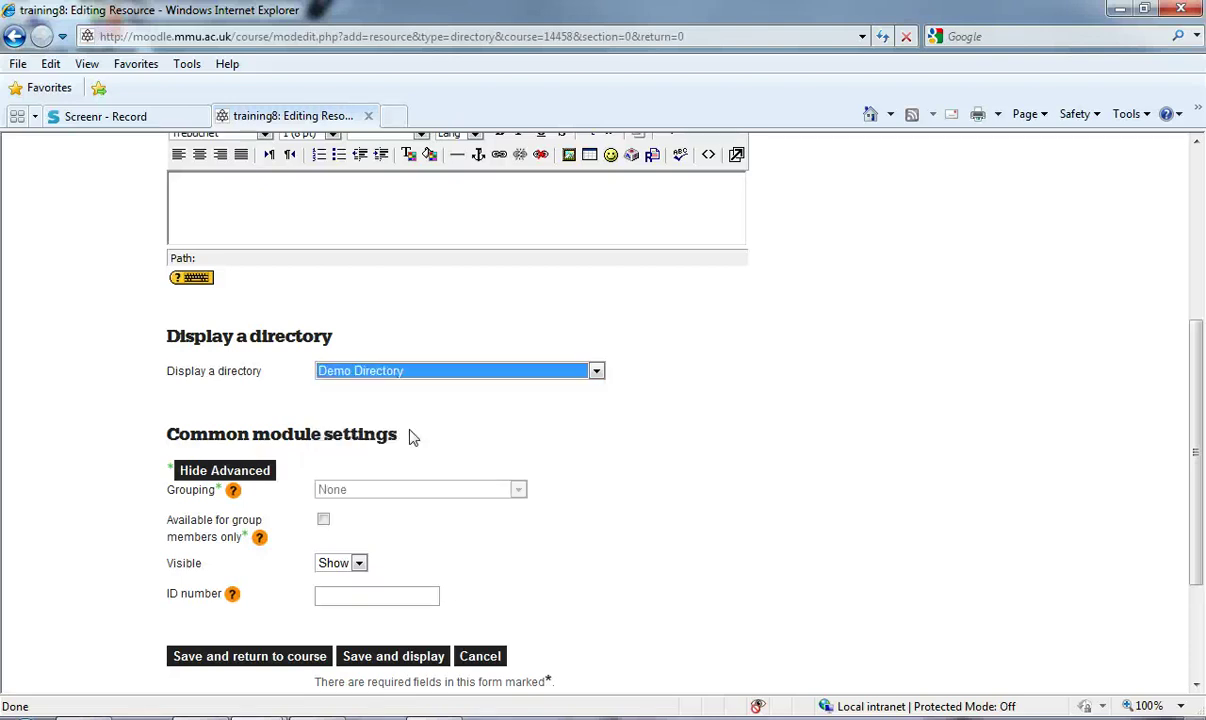
pyautogui.click(268, 656)
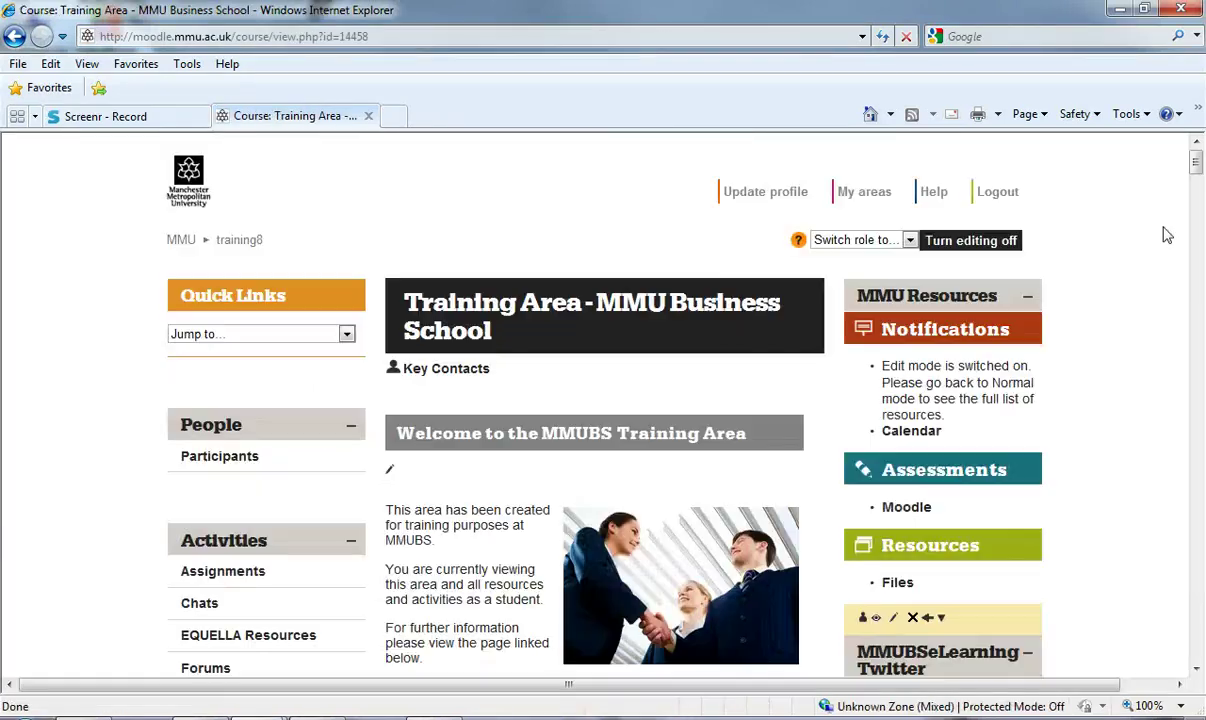
# - Turn editing off, open the Demo Directory resource and view Folder 2's Word document
pyautogui.click(988, 244)
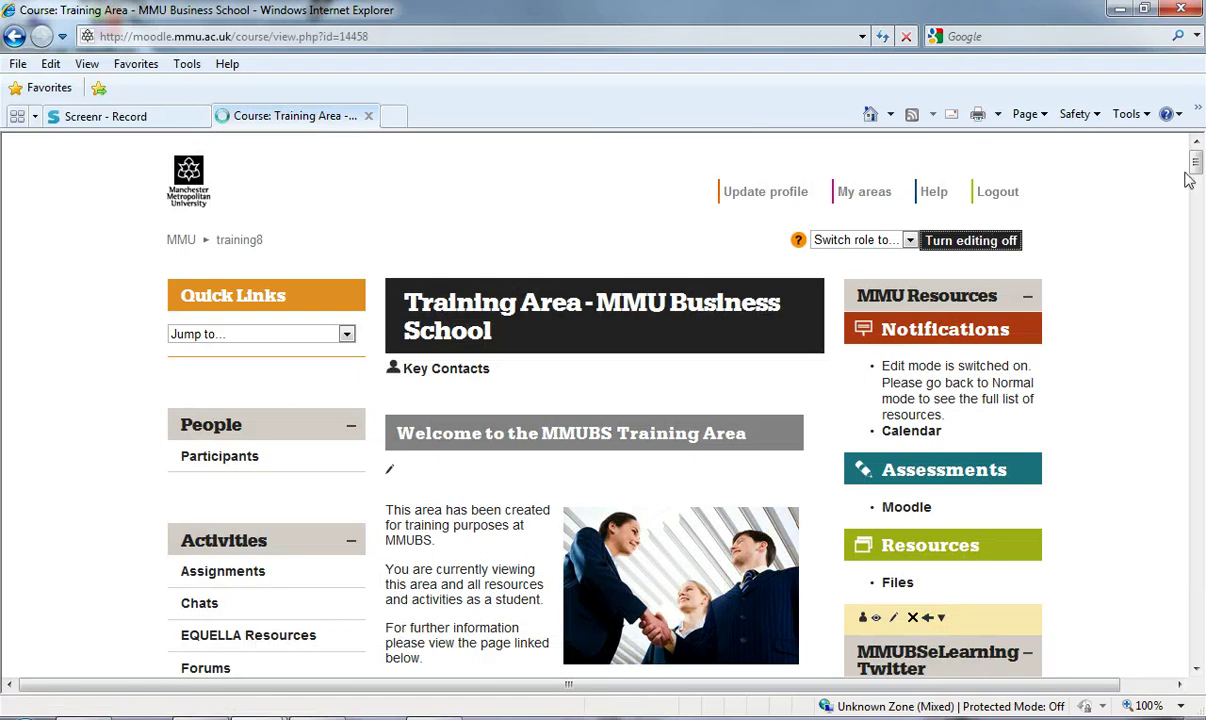
pyautogui.moveTo(1197, 168); pyautogui.dragTo(1197, 200)
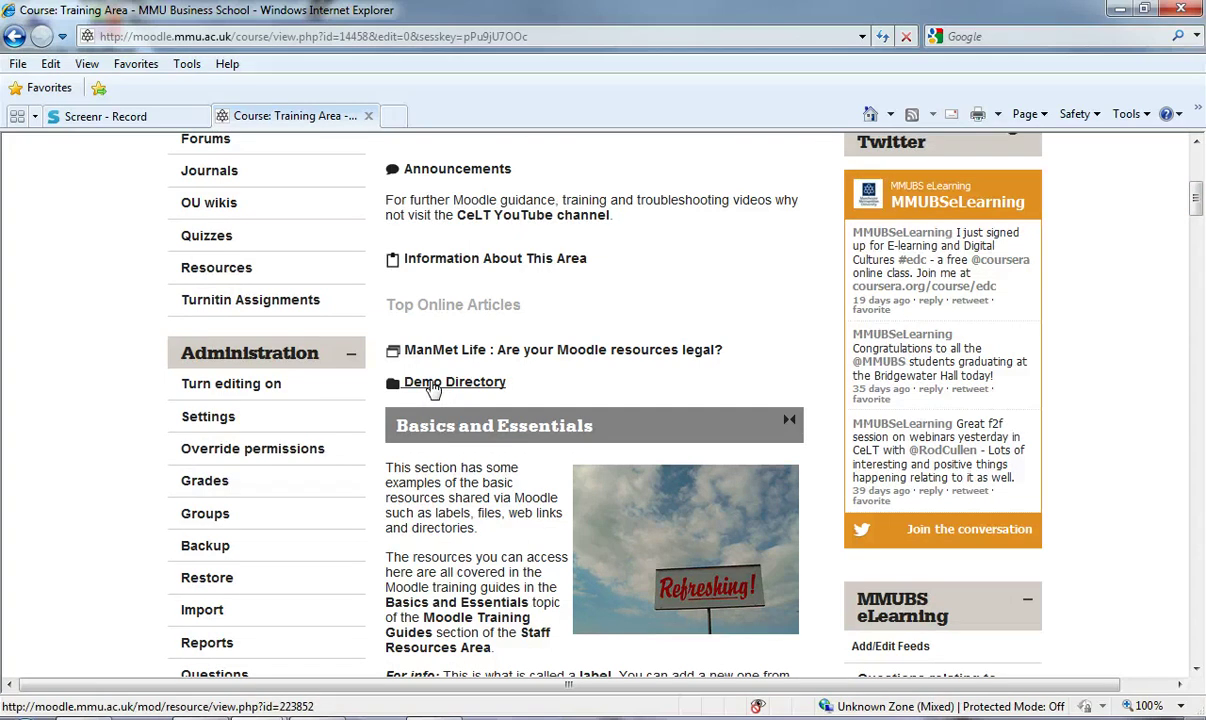
pyautogui.click(433, 385)
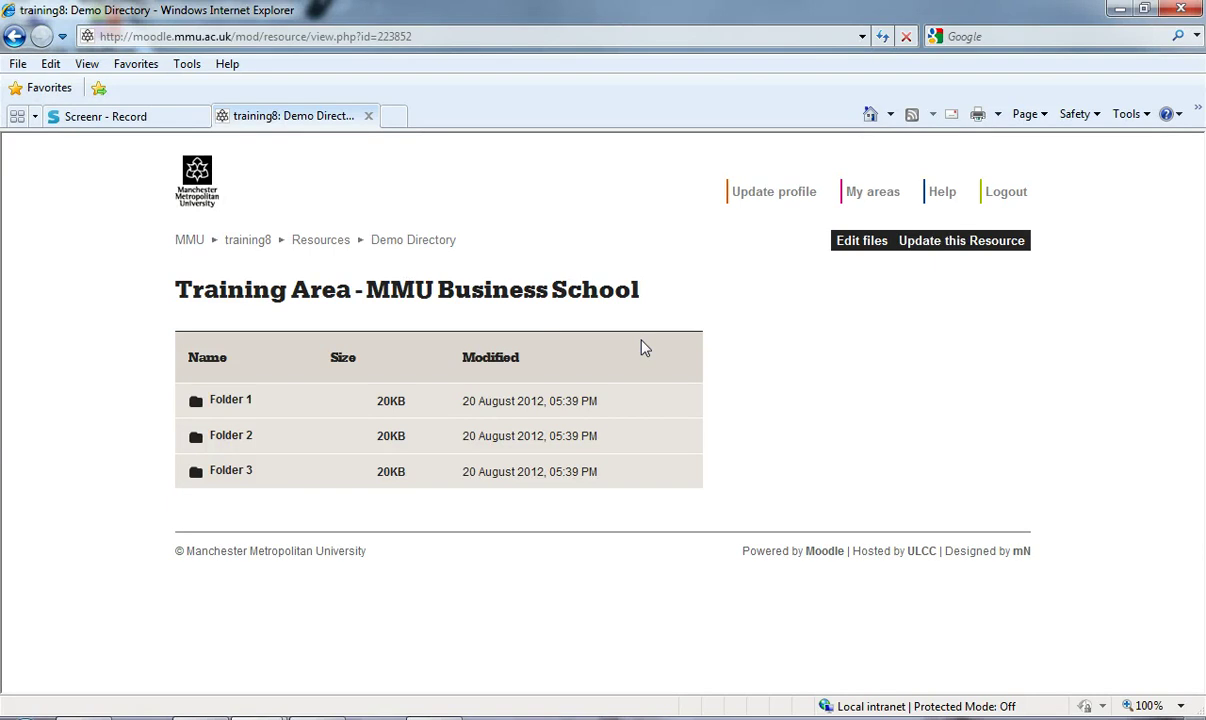
pyautogui.click(224, 439)
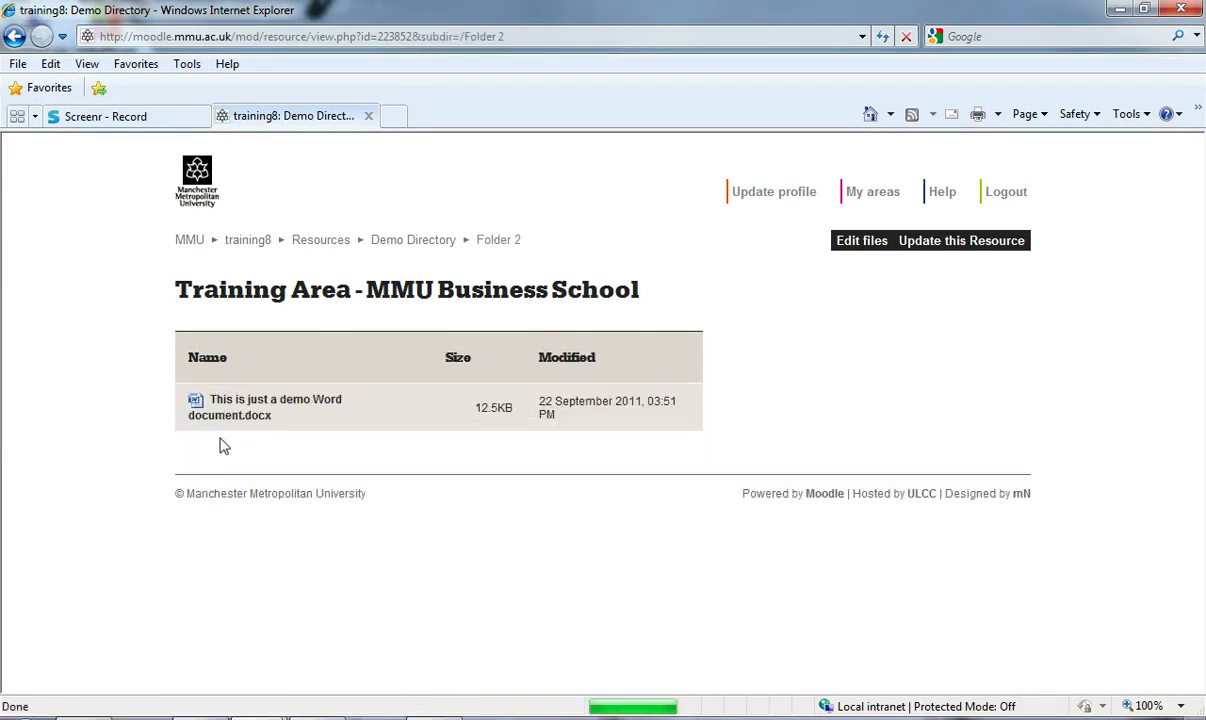